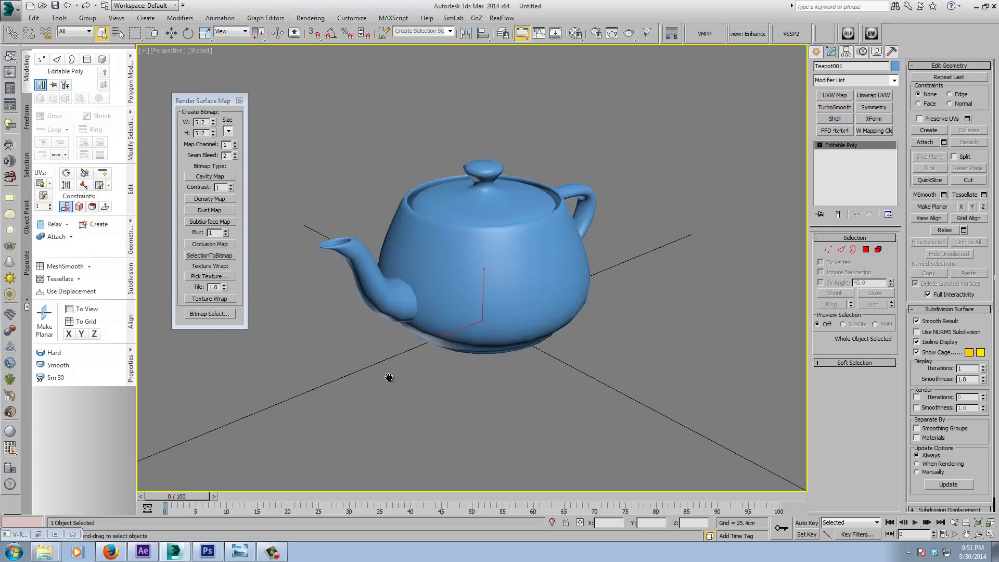
# - Close the Render Surface Map dialog, reopen it and reposition it beside the teapot
pyautogui.moveTo(390, 379); pyautogui.dragTo(382, 384, button='middle')
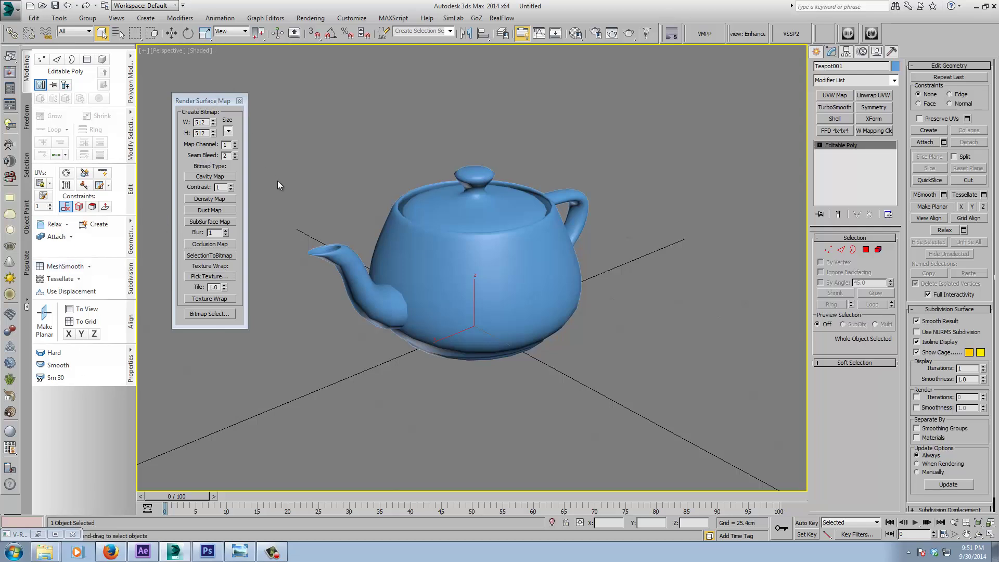
pyautogui.click(309, 19)
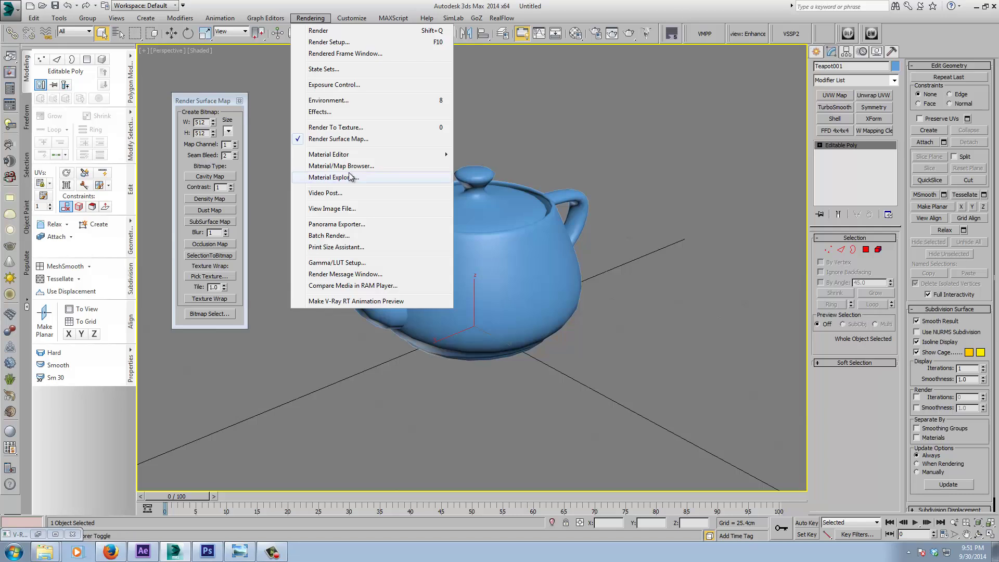
pyautogui.click(339, 139)
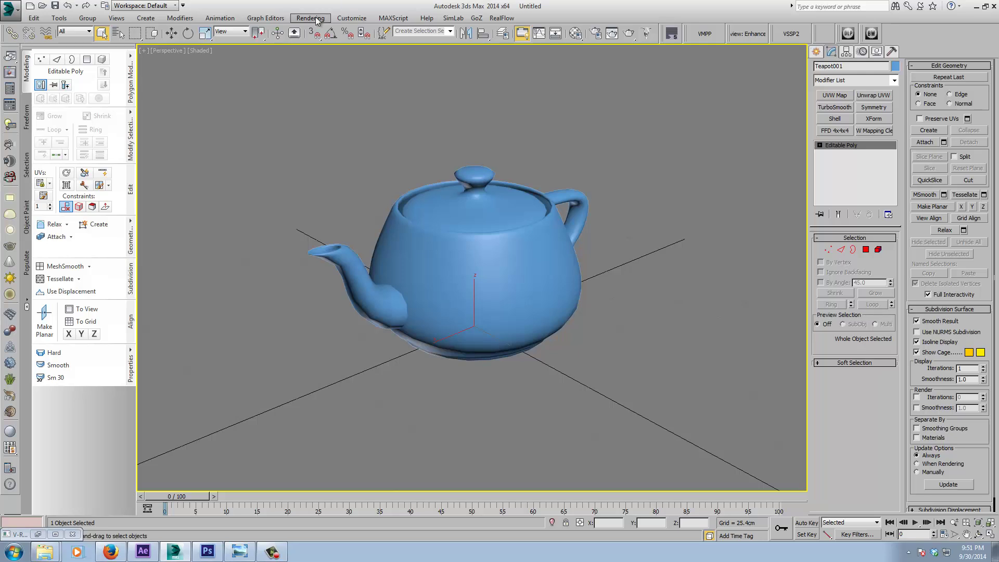
pyautogui.click(310, 18)
pyautogui.click(333, 139)
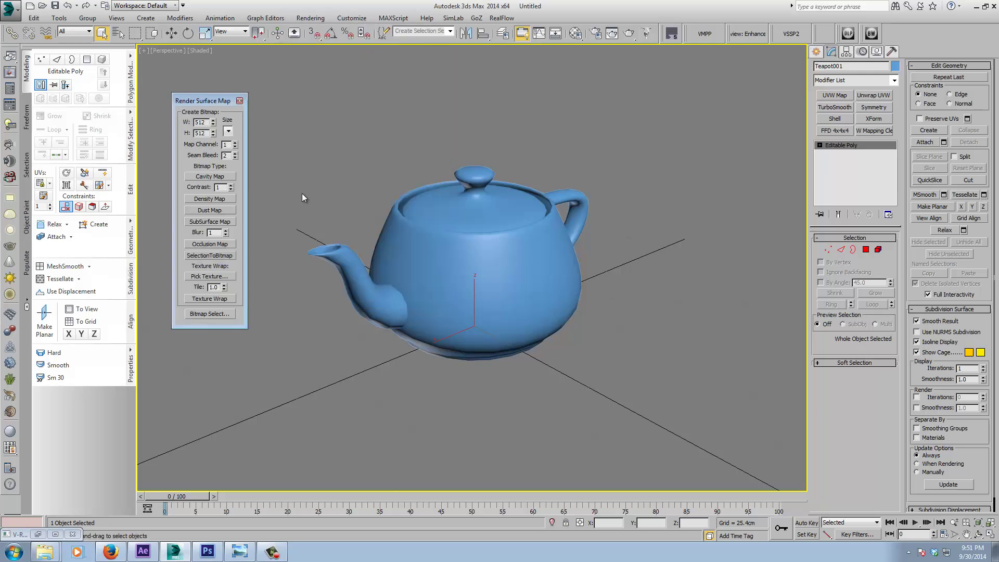
pyautogui.moveTo(203, 101); pyautogui.dragTo(195, 125)
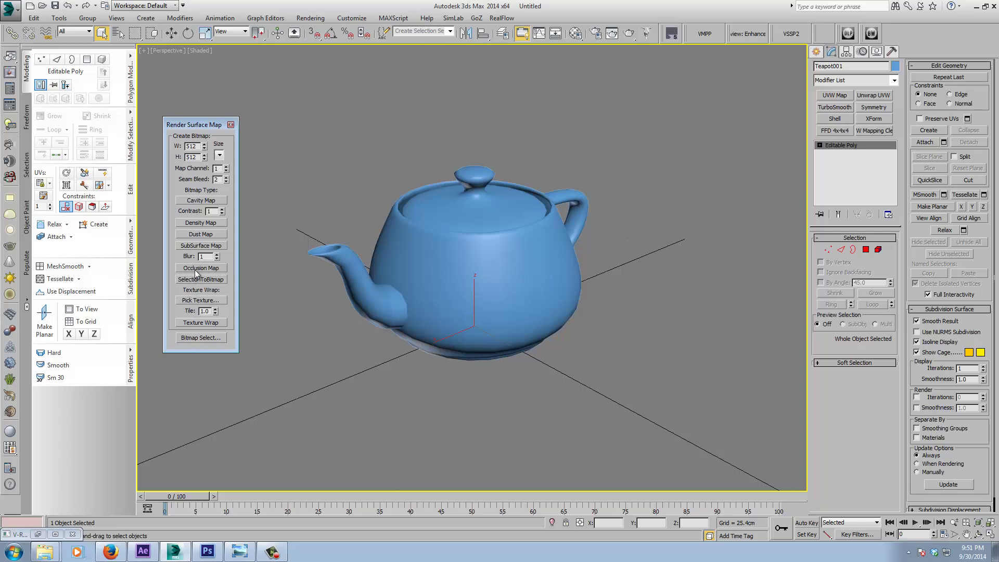
# - Set the surface map bitmap size to 1024 wide by 1024 high
pyautogui.click(218, 155)
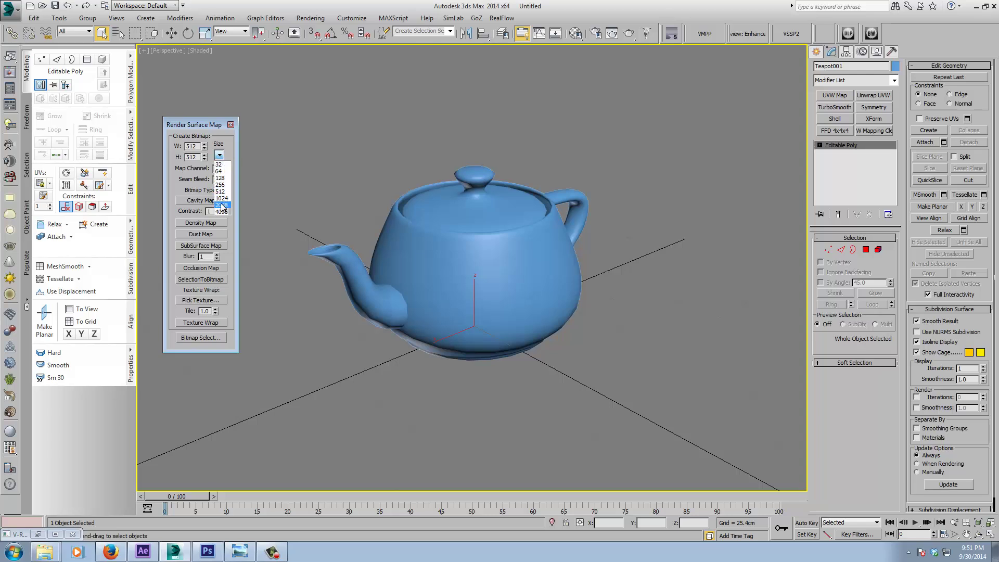
pyautogui.click(216, 156)
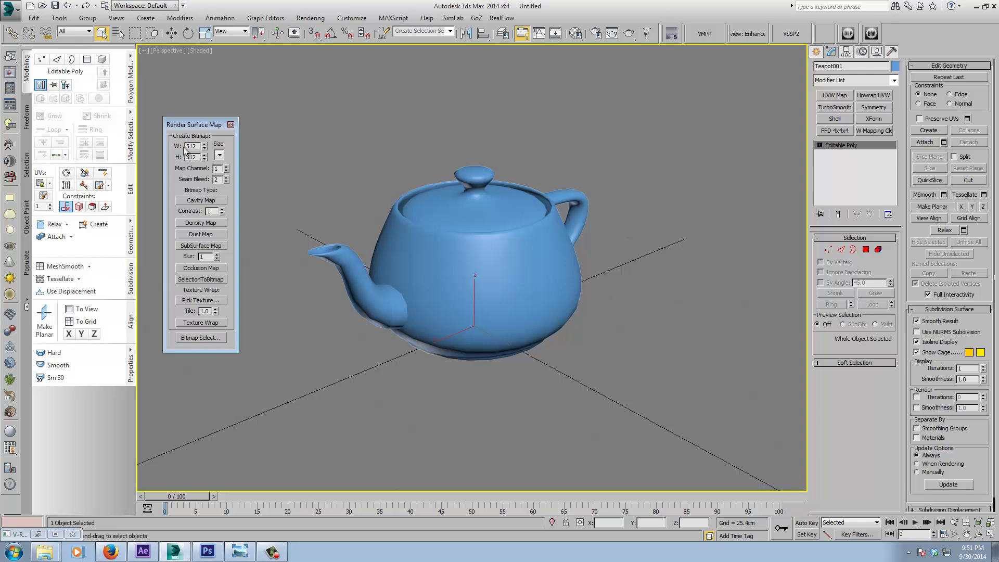
pyautogui.doubleClick(201, 147)
pyautogui.write('1024')
pyautogui.doubleClick(193, 156)
pyautogui.write('1024')
pyautogui.moveTo(196, 125); pyautogui.dragTo(199, 117)
# - Add an Unwrap UVW modifier to the teapot and select all of its polygons
pyautogui.moveTo(446, 255); pyautogui.dragTo(435, 257, button='middle')
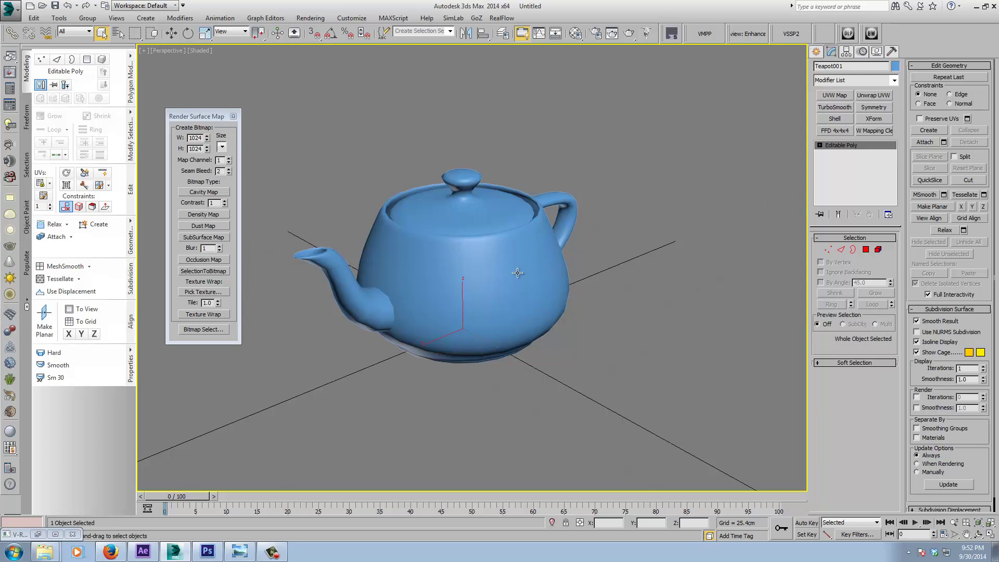
pyautogui.moveTo(479, 282); pyautogui.dragTo(502, 295, button='middle')
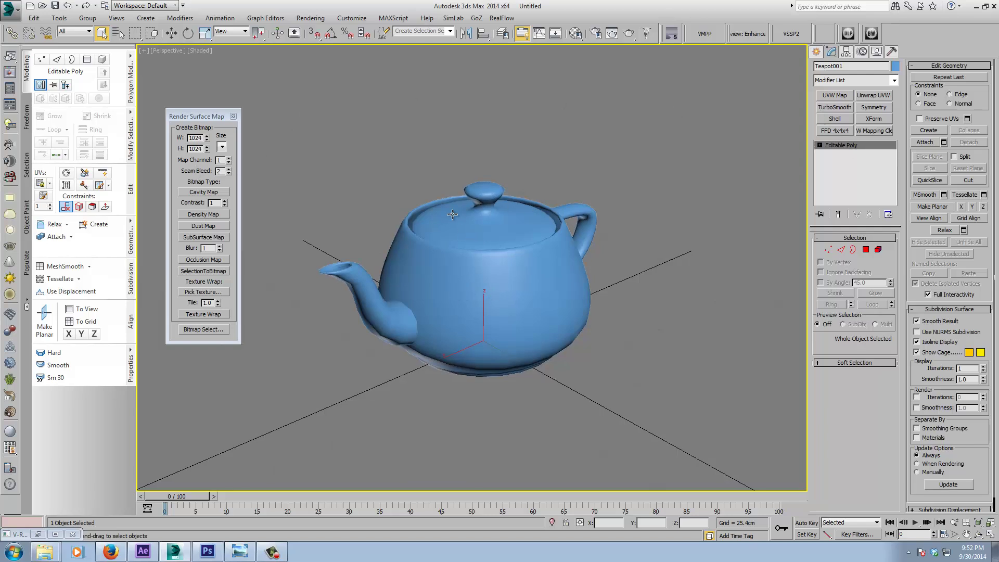
pyautogui.moveTo(479, 248); pyautogui.dragTo(476, 235, button='middle')
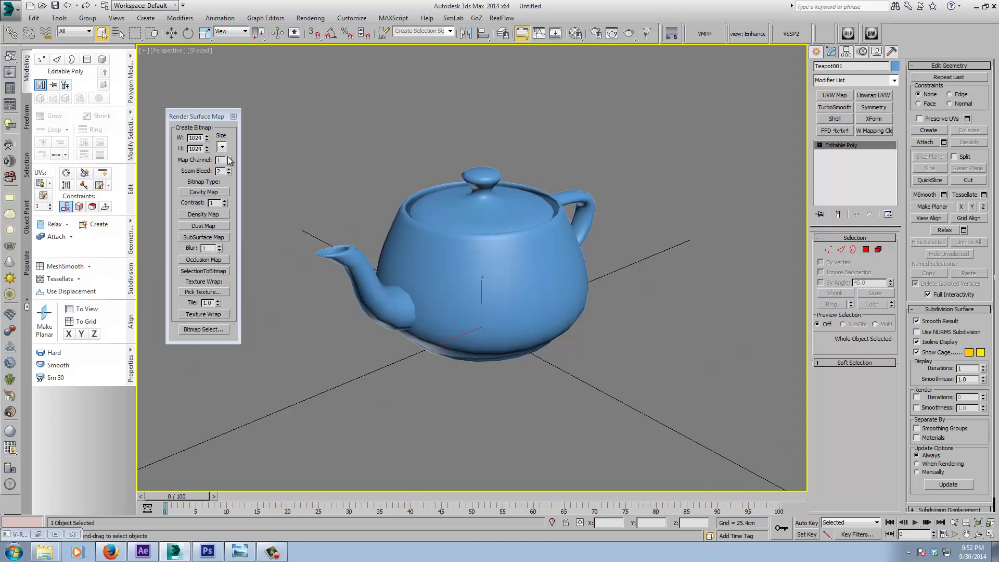
pyautogui.moveTo(466, 282); pyautogui.dragTo(455, 293, button='middle')
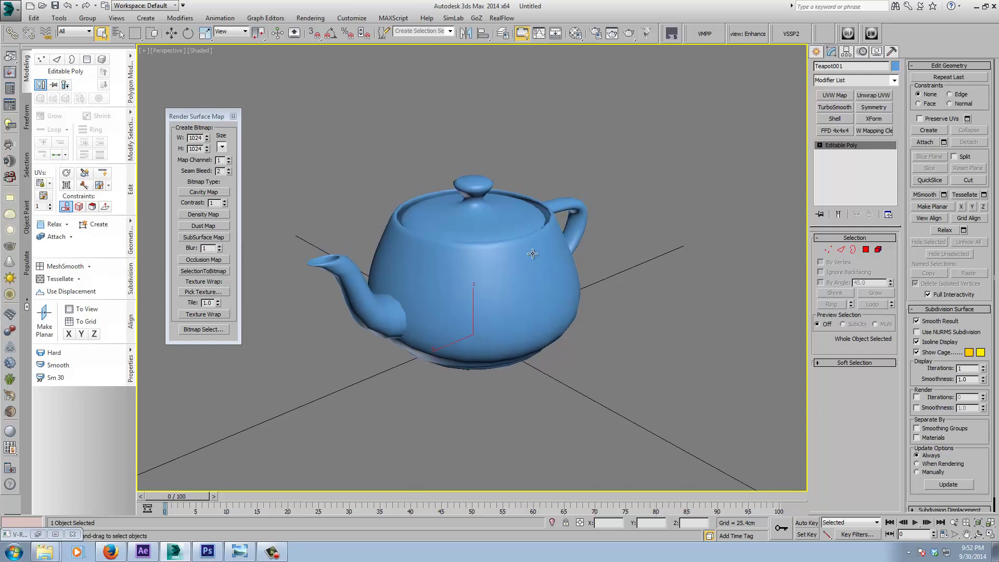
pyautogui.click(875, 94)
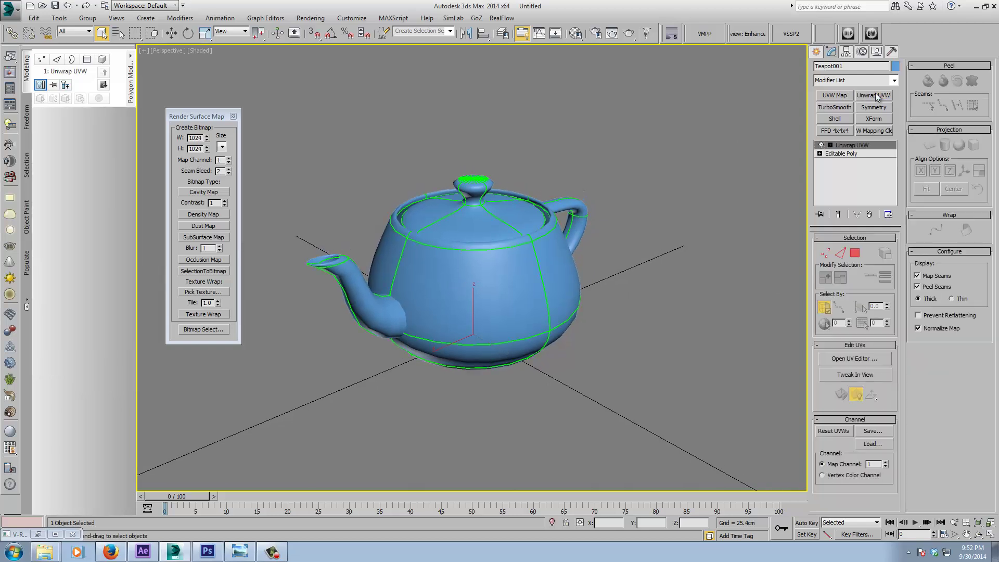
pyautogui.click(854, 253)
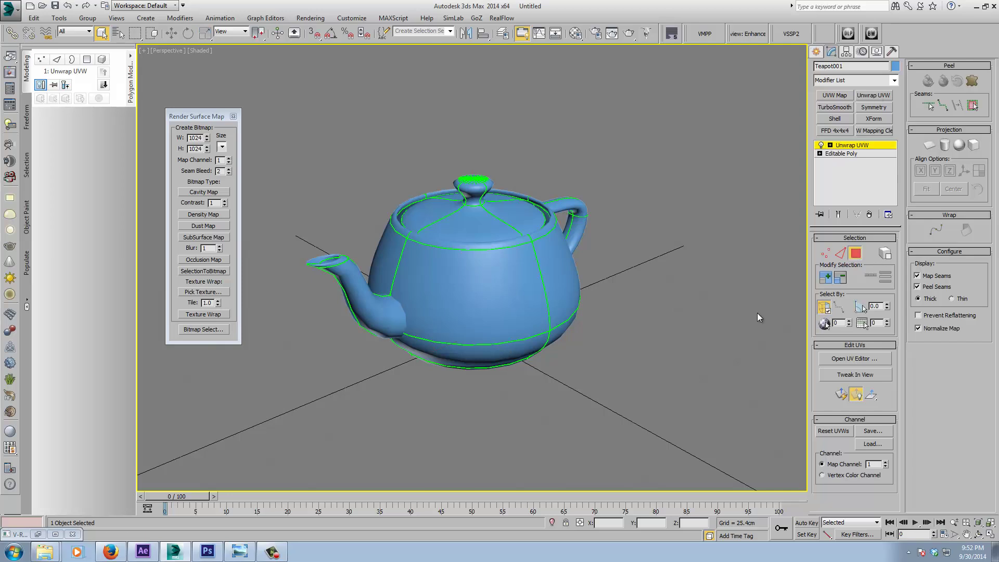
pyautogui.hotkey('ctrl', 'a')
# - Flatten-map the selected teapot polygons in the UV editor with polygon angle 45 and spacing 0.02, and close the editor
pyautogui.click(848, 359)
pyautogui.click(100, 62)
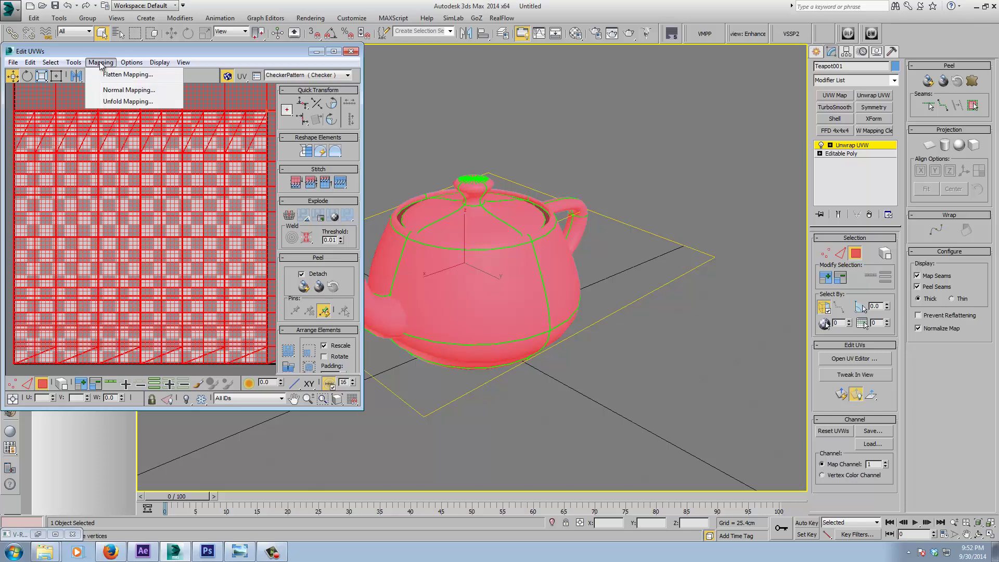
pyautogui.click(122, 74)
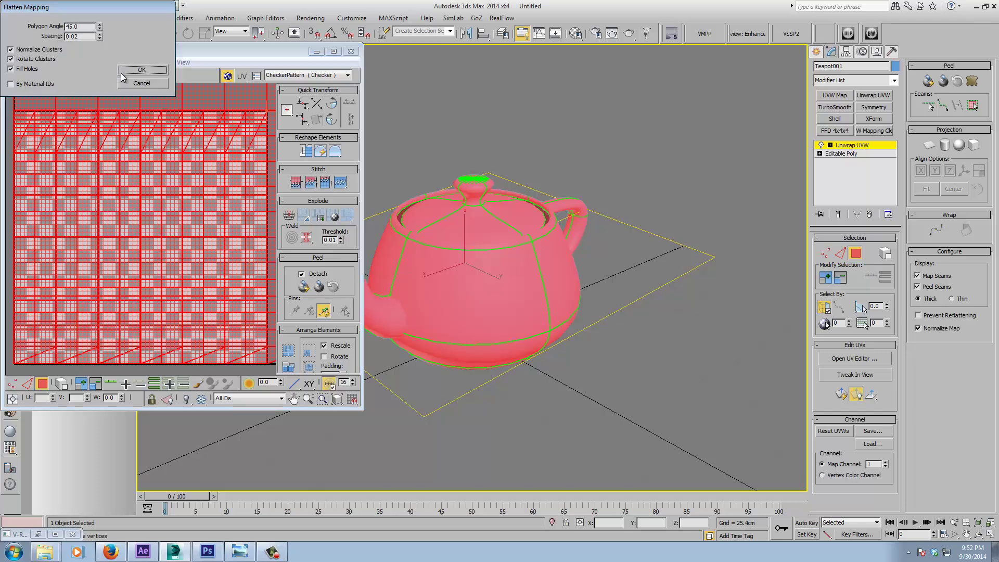
pyautogui.click(130, 73)
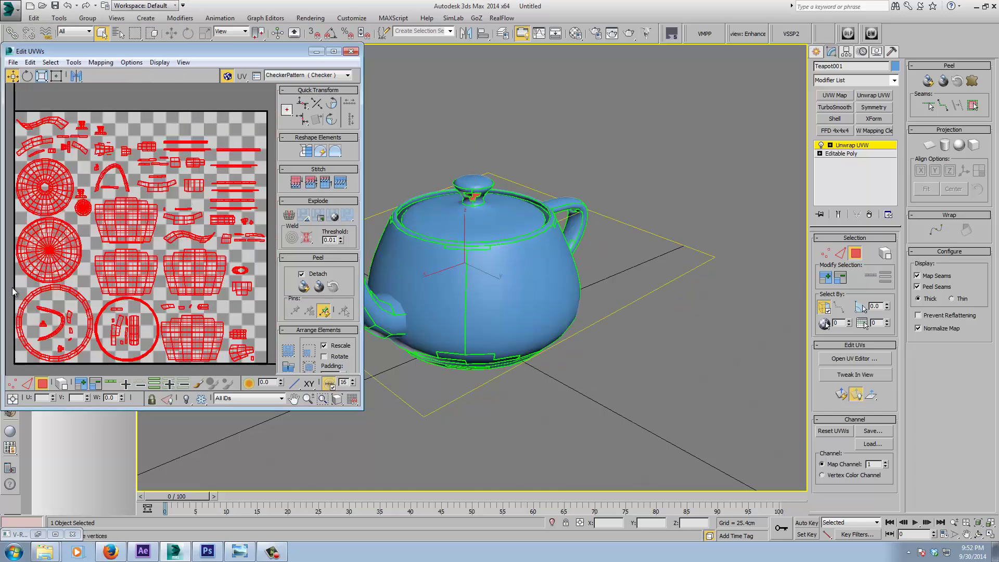
pyautogui.click(351, 51)
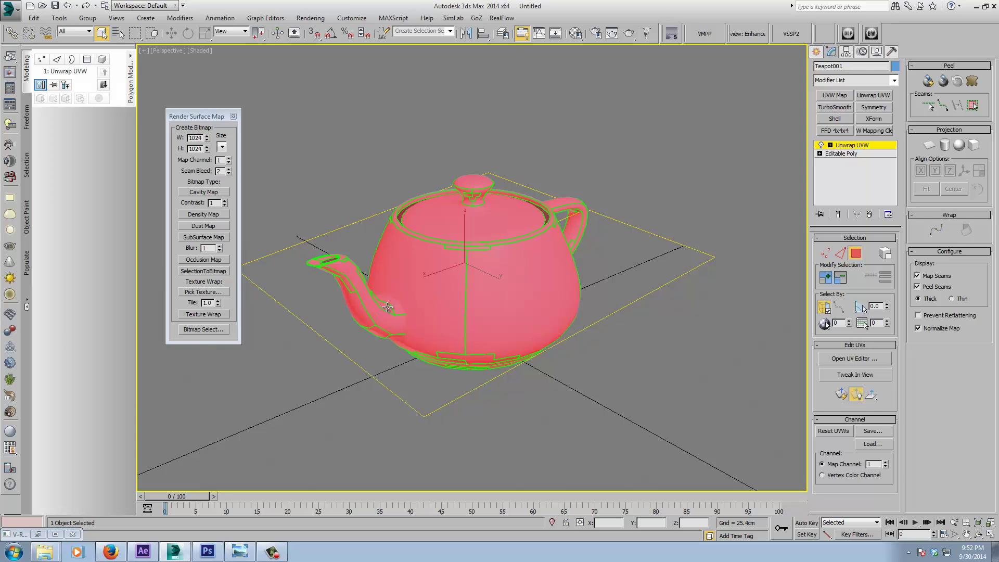
# - Collapse the unwrapped teapot to an Editable Poly
pyautogui.rightClick(443, 269)
pyautogui.click(578, 369)
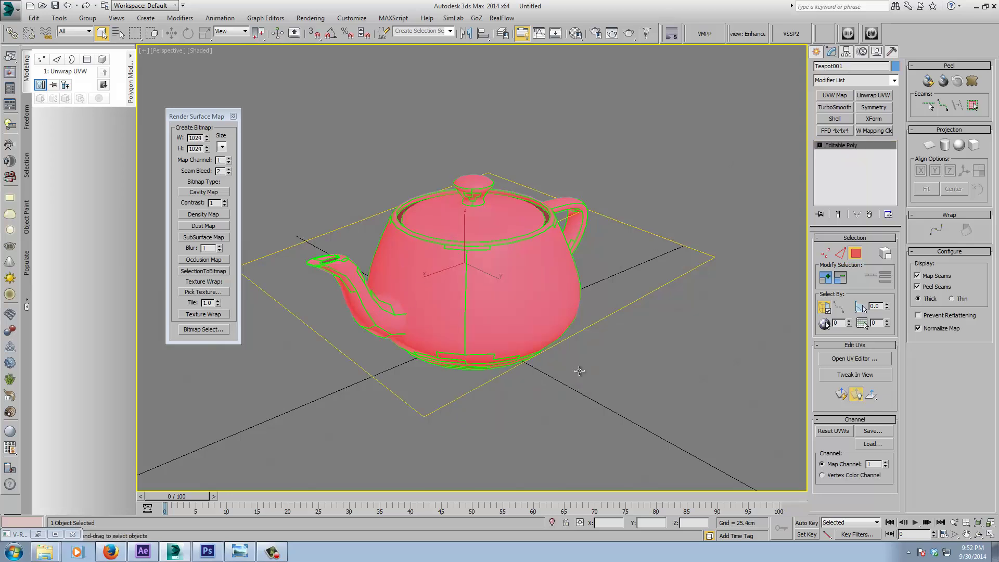
pyautogui.keyDown('alt'); pyautogui.moveTo(494, 302); pyautogui.dragTo(524, 309, button='middle'); pyautogui.keyUp('alt')
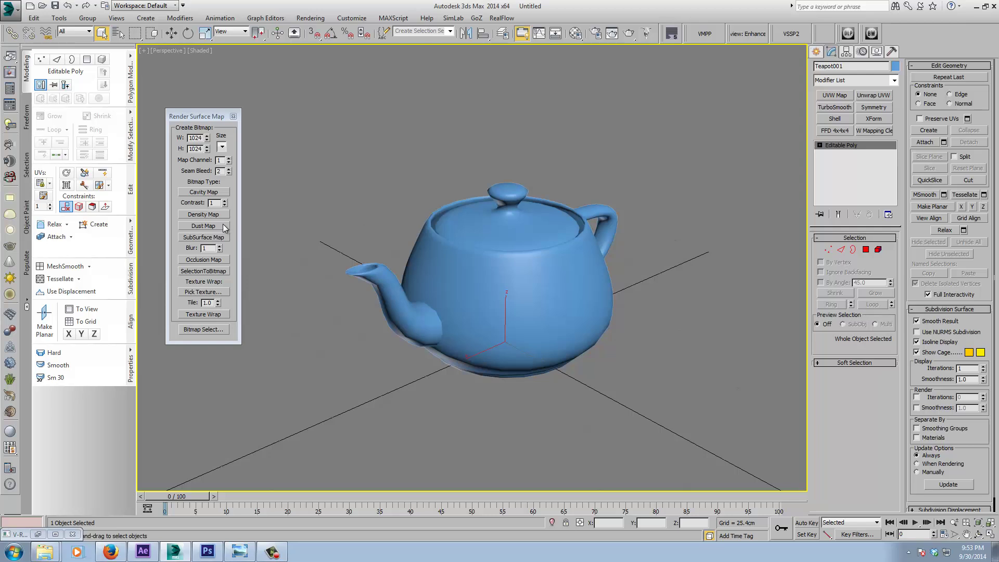
# - Render a Cavity Map of the teapot with contrast 1, inspect the bitmap and close it
pyautogui.click(210, 193)
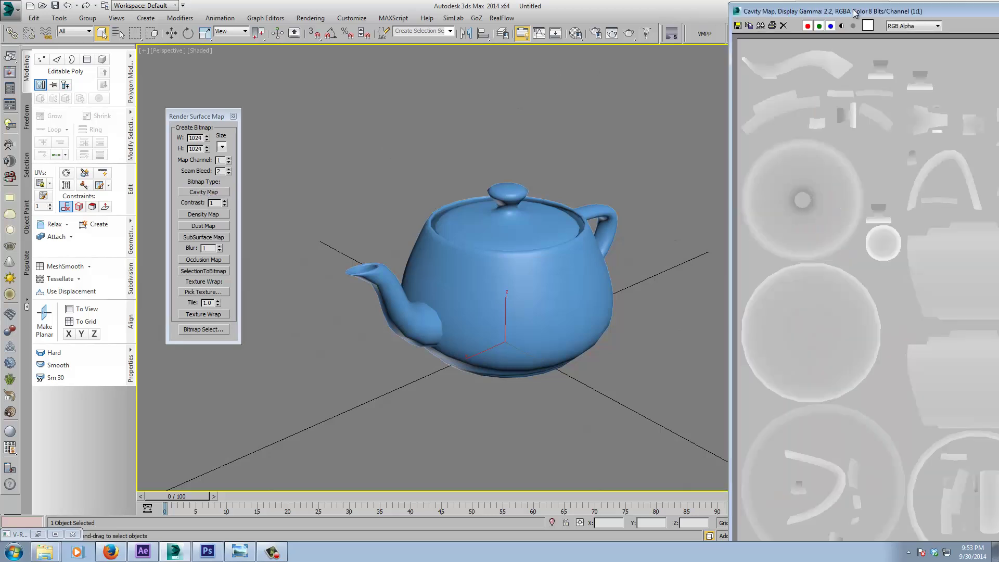
pyautogui.moveTo(953, 16); pyautogui.dragTo(617, 42)
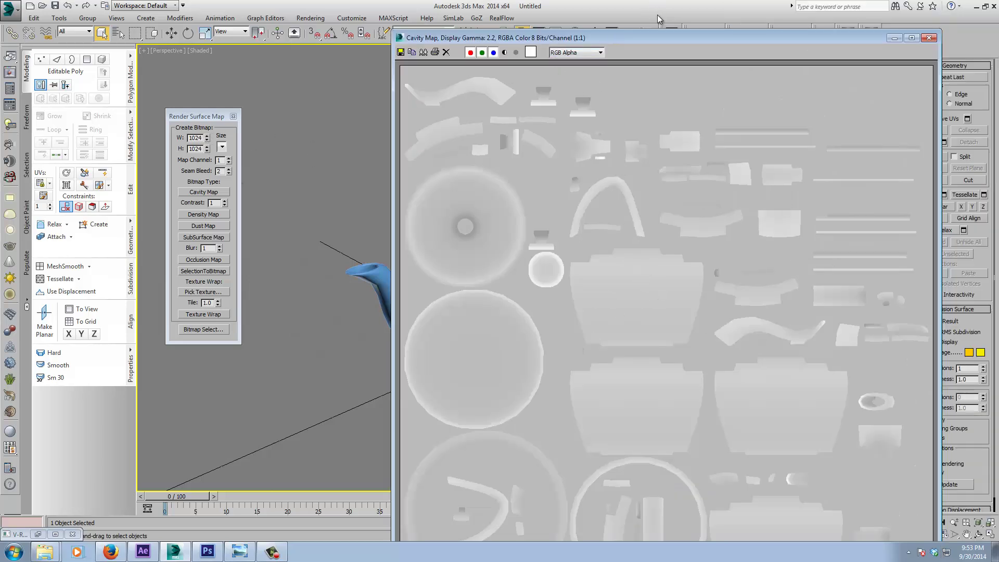
pyautogui.moveTo(650, 35); pyautogui.dragTo(764, 23)
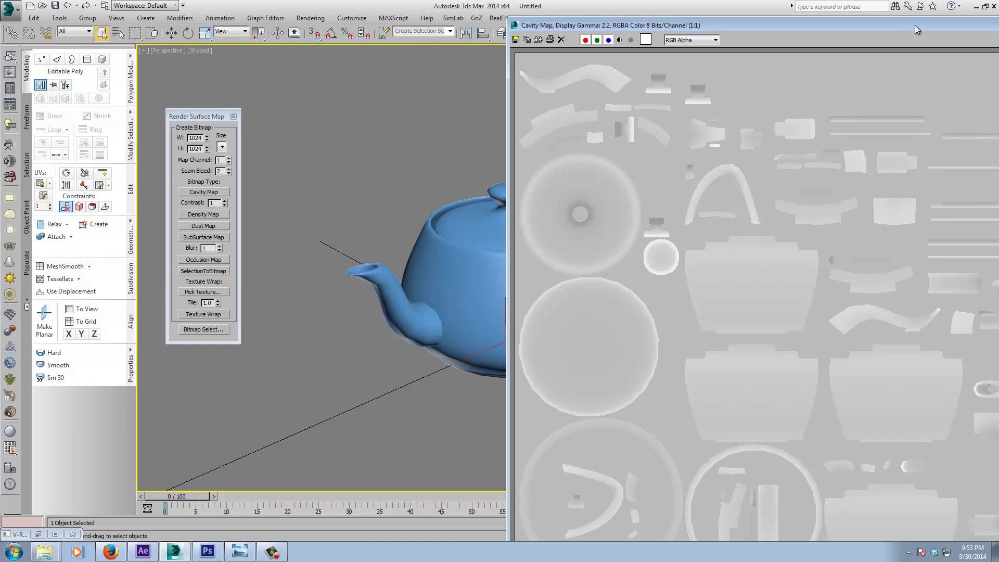
pyautogui.moveTo(829, 31); pyautogui.dragTo(743, 37)
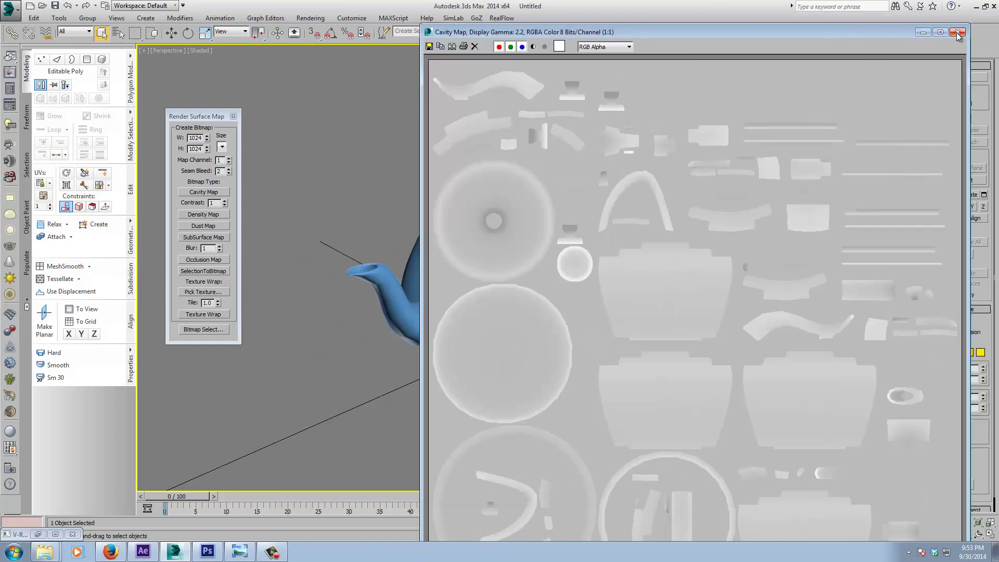
pyautogui.click(957, 32)
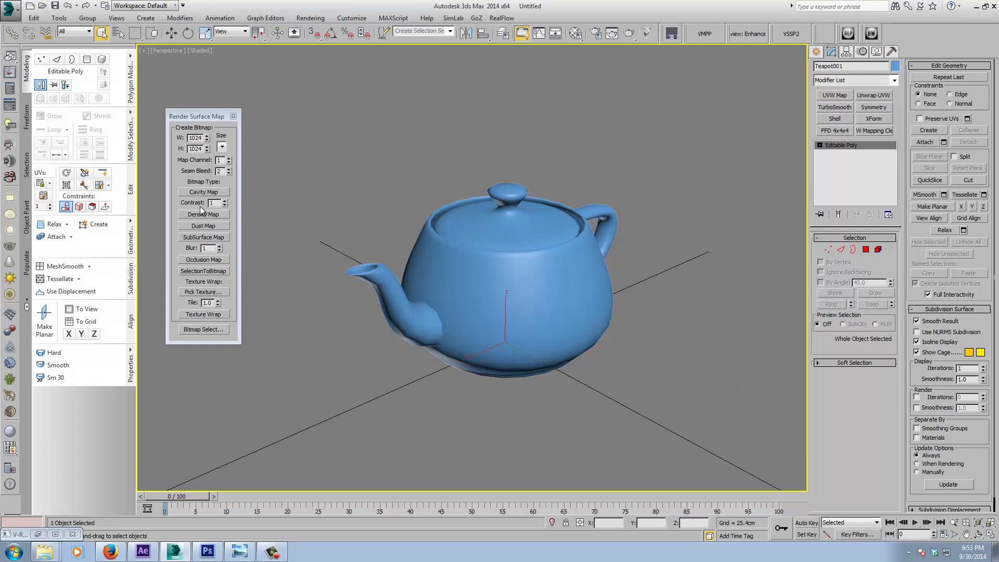
# - Display the teapot's edged faces in the Perspective viewport
pyautogui.keyDown('alt'); pyautogui.moveTo(489, 273); pyautogui.dragTo(479, 268, button='middle'); pyautogui.keyUp('alt')
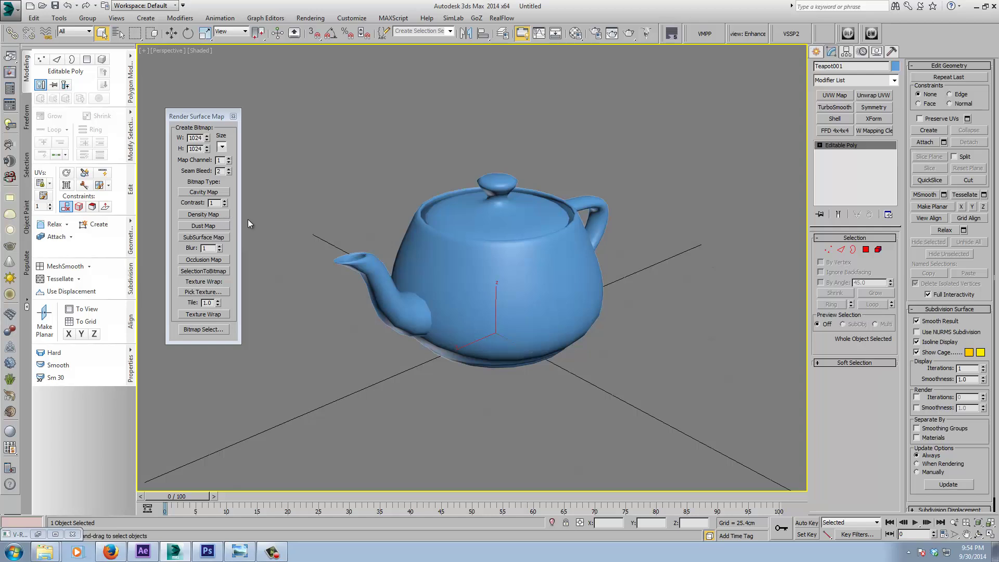
pyautogui.press('F4')
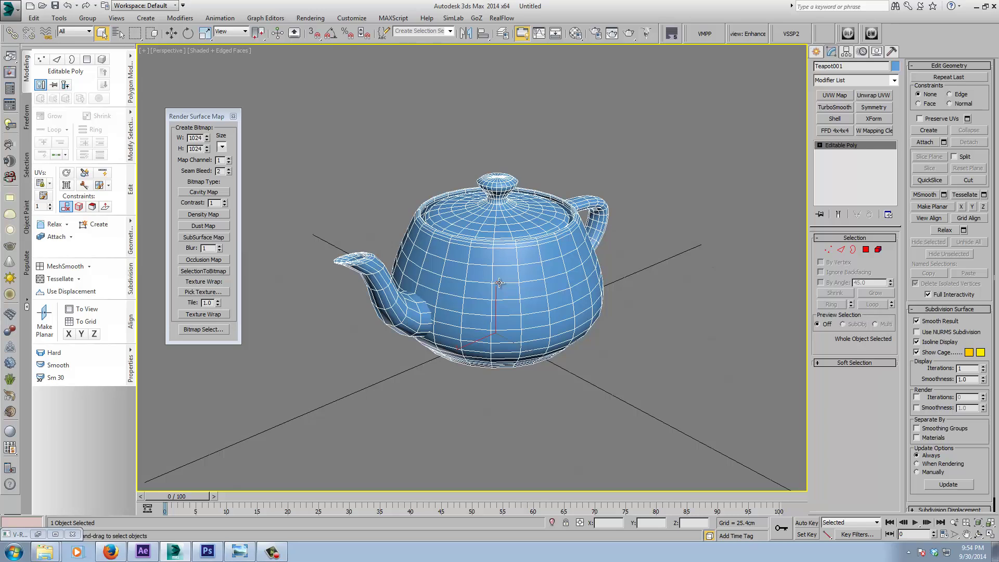
pyautogui.keyDown('alt'); pyautogui.moveTo(497, 295); pyautogui.dragTo(502, 283, button='middle'); pyautogui.keyUp('alt')
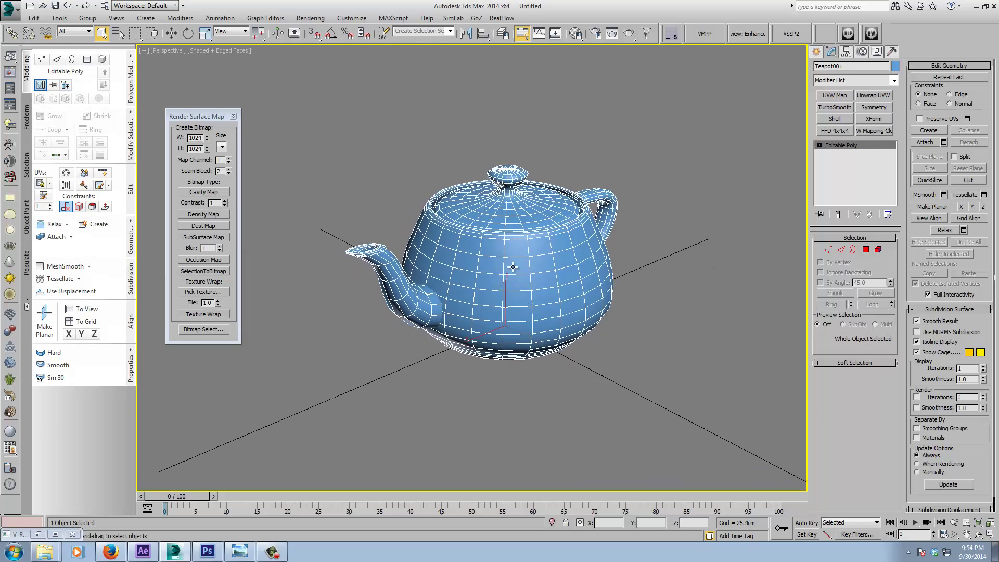
# - Render a Density Map of the teapot, inspect the bitmap and close it
pyautogui.click(205, 215)
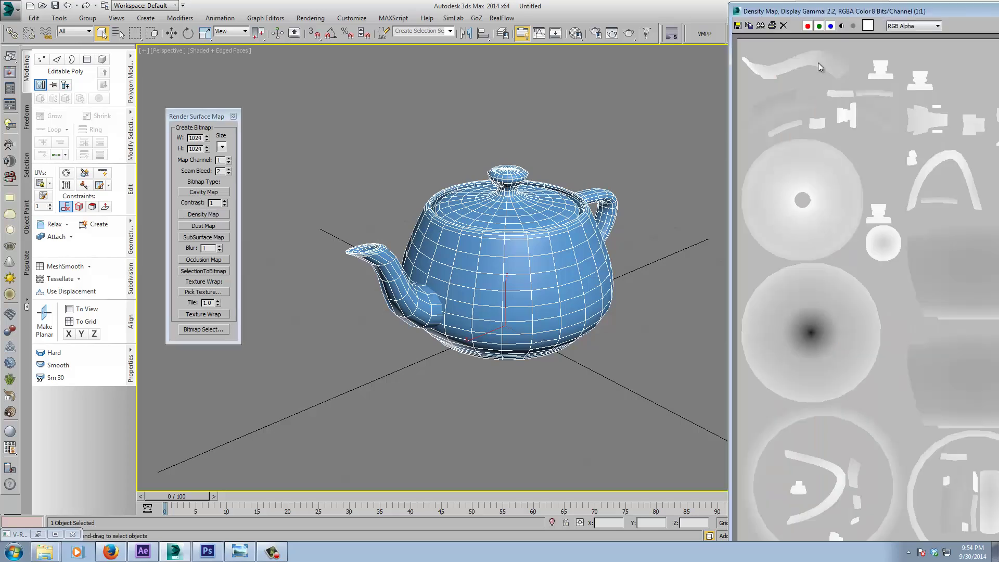
pyautogui.moveTo(899, 12); pyautogui.dragTo(743, 29)
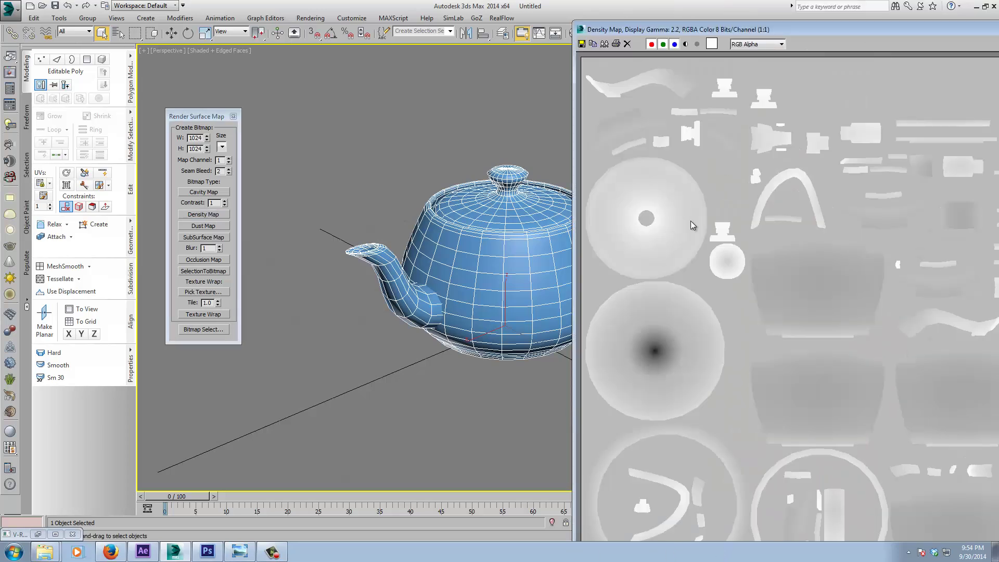
pyautogui.moveTo(915, 34); pyautogui.dragTo(754, 45)
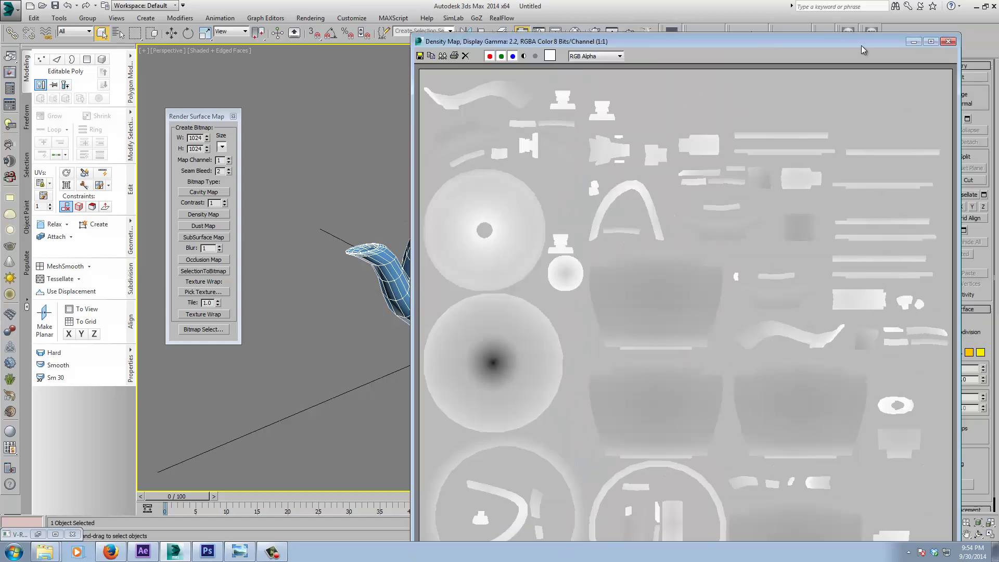
pyautogui.click(948, 42)
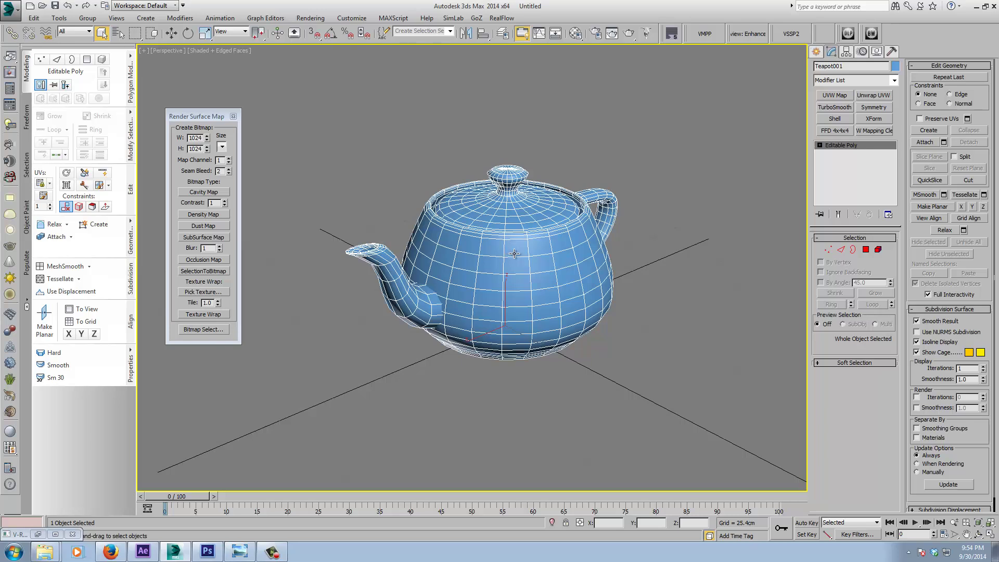
pyautogui.keyDown('alt'); pyautogui.moveTo(548, 269); pyautogui.dragTo(484, 270, button='middle'); pyautogui.keyUp('alt')
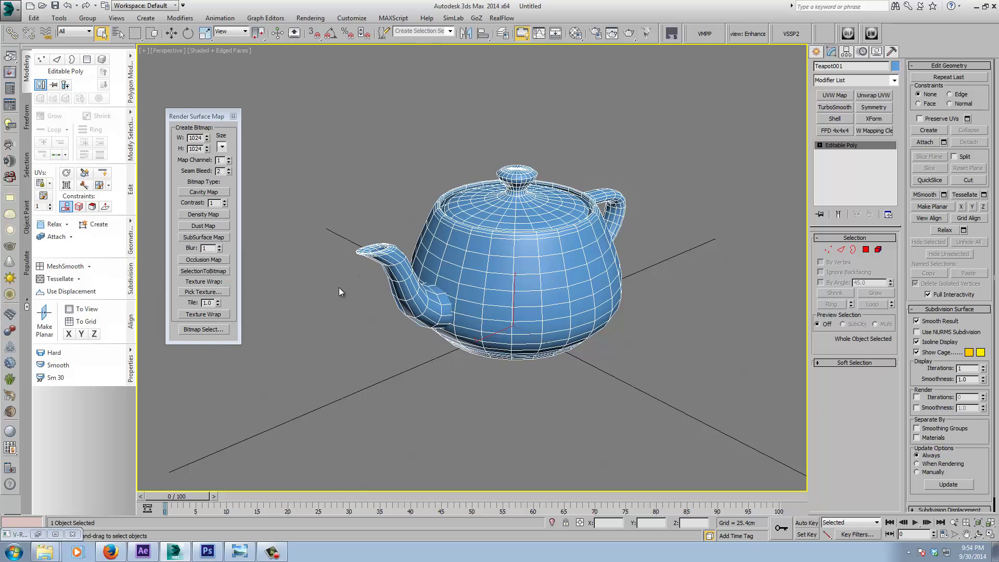
pyautogui.keyDown('alt'); pyautogui.moveTo(523, 192); pyautogui.dragTo(518, 207, button='middle'); pyautogui.keyUp('alt')
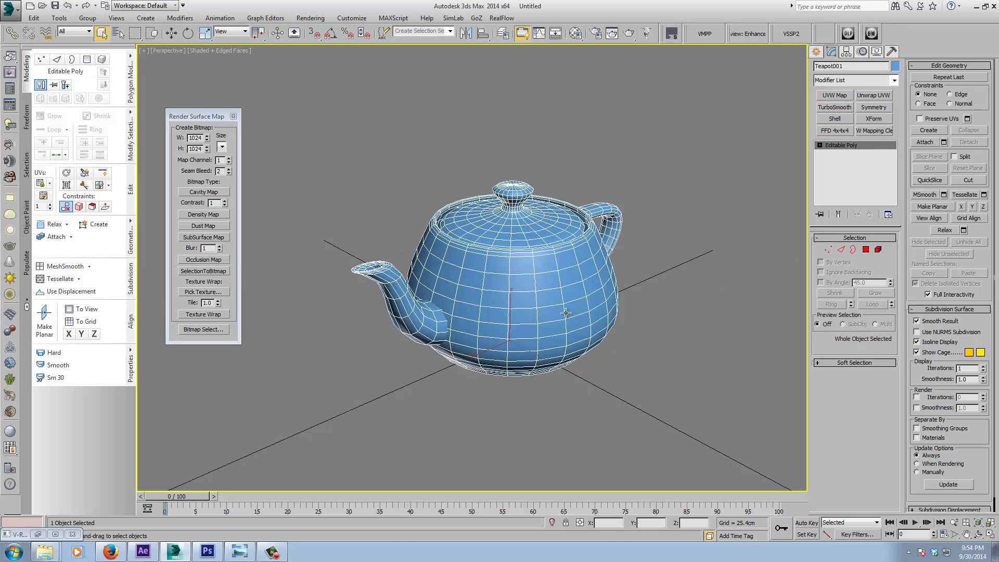
pyautogui.keyDown('alt'); pyautogui.moveTo(536, 311); pyautogui.dragTo(520, 289, button='middle'); pyautogui.keyUp('alt')
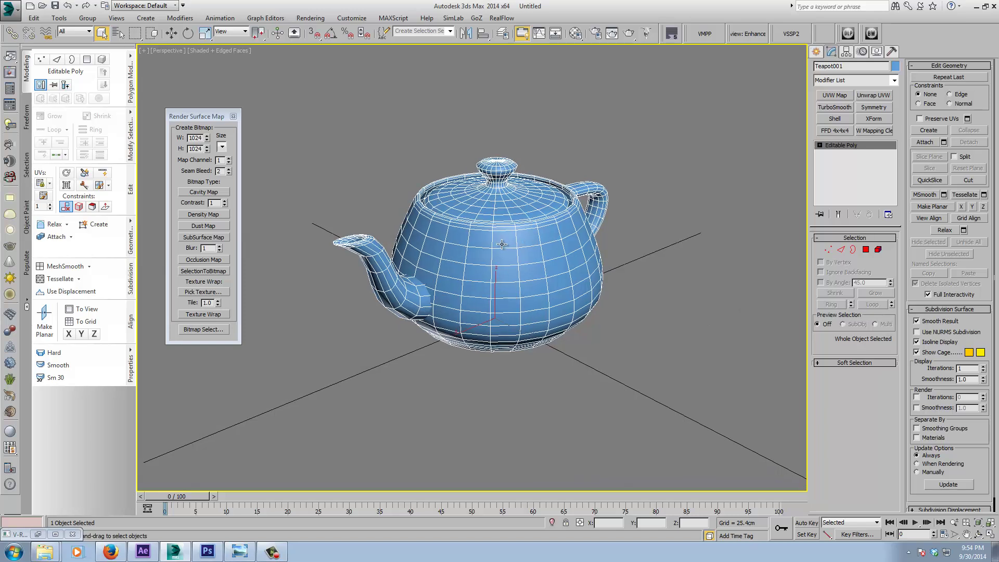
pyautogui.moveTo(515, 282)
pyautogui.mouseDown(button='middle')
pyautogui.moveTo(538, 286)
pyautogui.moveTo(524, 291)
pyautogui.mouseUp(button='middle')
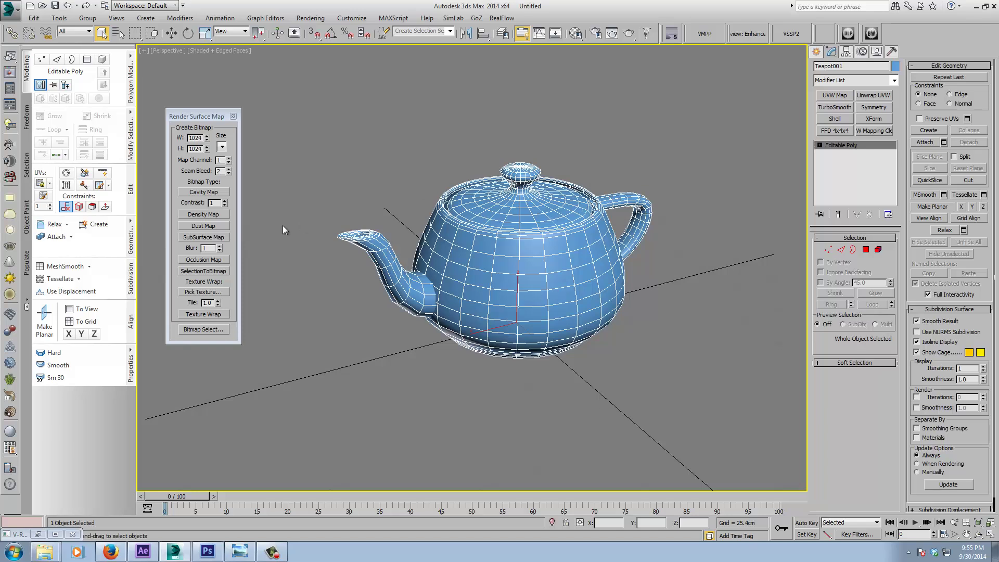
# - Render a Dust Map of the teapot, compare the bitmap with the model's upward and downward surfaces, and close it
pyautogui.moveTo(520, 249); pyautogui.dragTo(516, 249, button='middle')
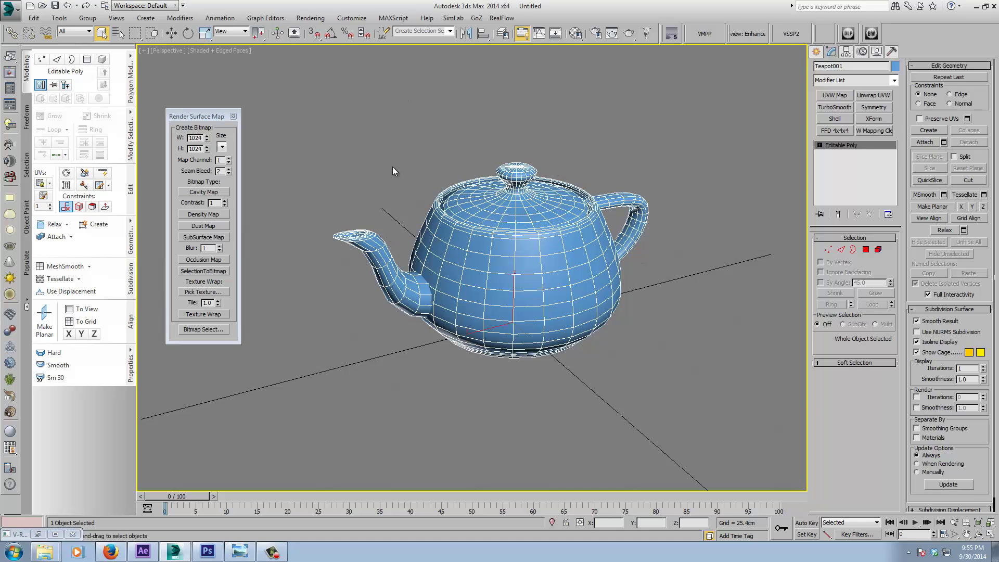
pyautogui.moveTo(535, 219); pyautogui.dragTo(565, 226, button='middle')
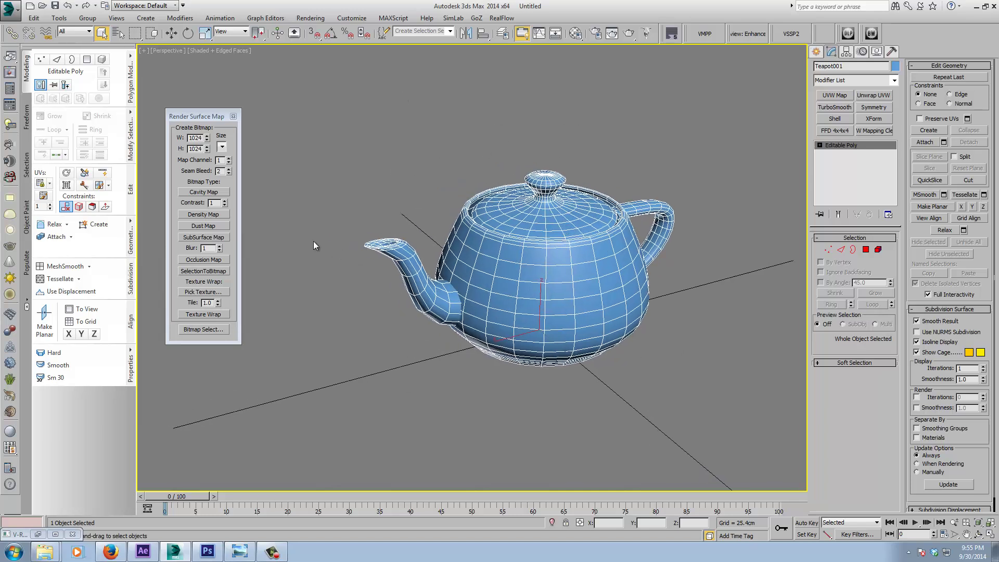
pyautogui.click(210, 227)
pyautogui.moveTo(907, 5); pyautogui.dragTo(872, 40)
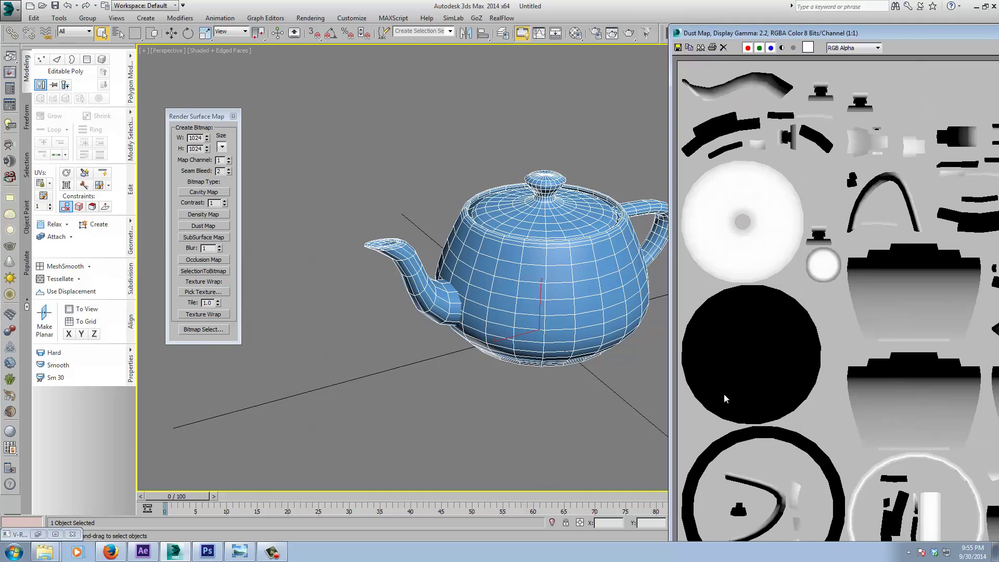
pyautogui.moveTo(493, 366)
pyautogui.keyDown('alt'); pyautogui.mouseDown(button='middle')
pyautogui.moveTo(483, 396)
pyautogui.moveTo(490, 355)
pyautogui.mouseUp(button='middle'); pyautogui.keyUp('alt')
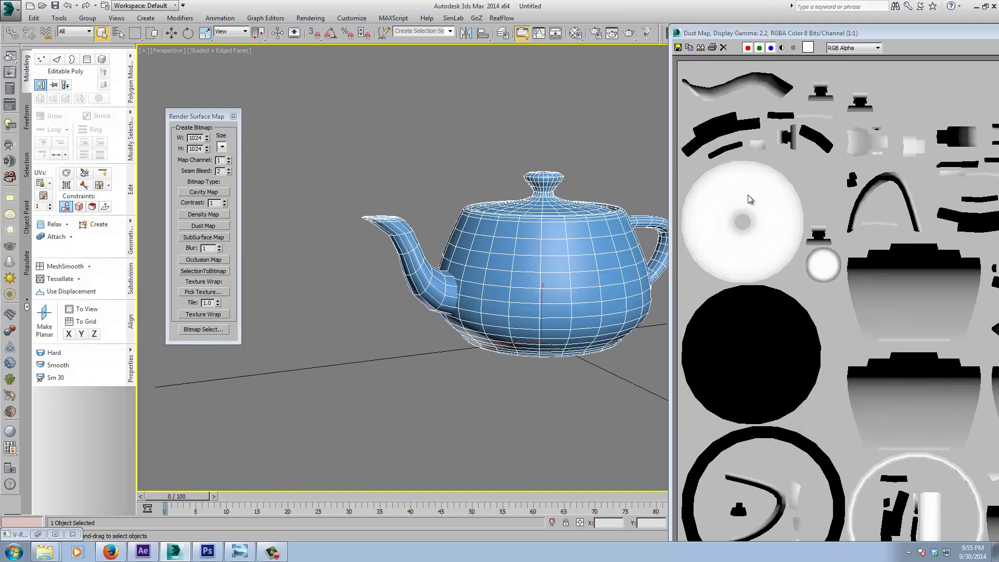
pyautogui.moveTo(541, 289); pyautogui.dragTo(484, 307, button='middle')
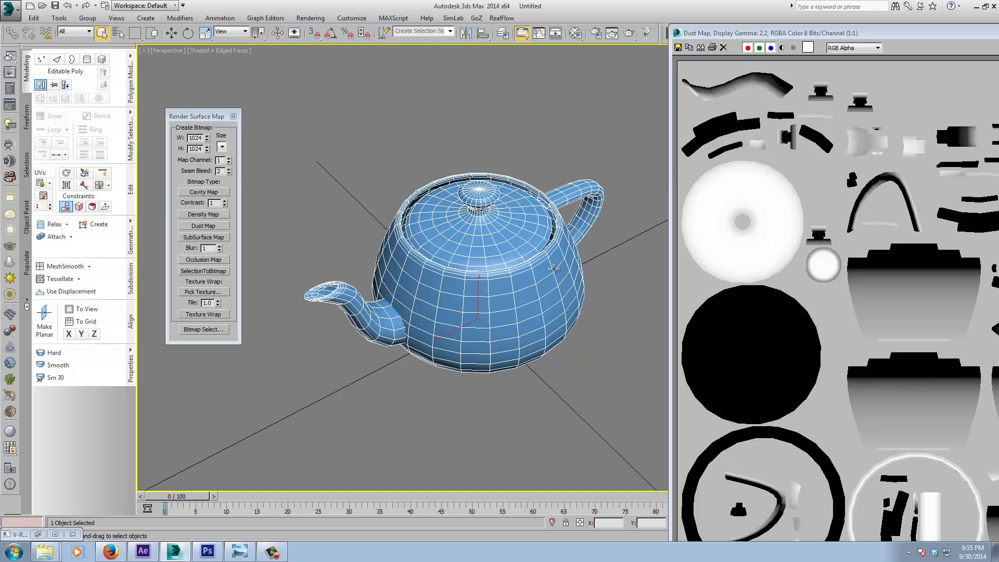
pyautogui.moveTo(552, 270); pyautogui.dragTo(528, 270, button='middle')
pyautogui.moveTo(780, 33); pyautogui.dragTo(489, 66)
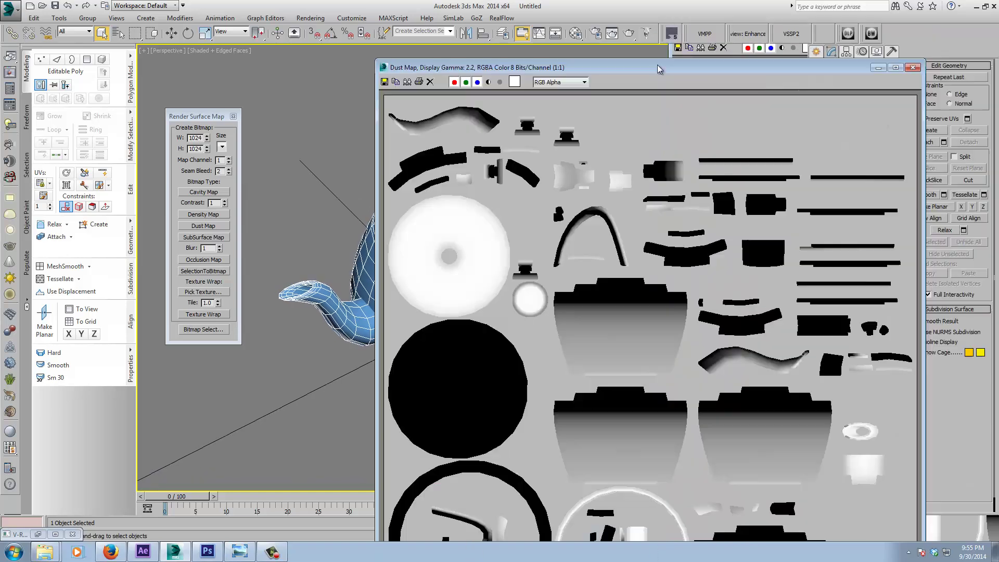
pyautogui.click(829, 61)
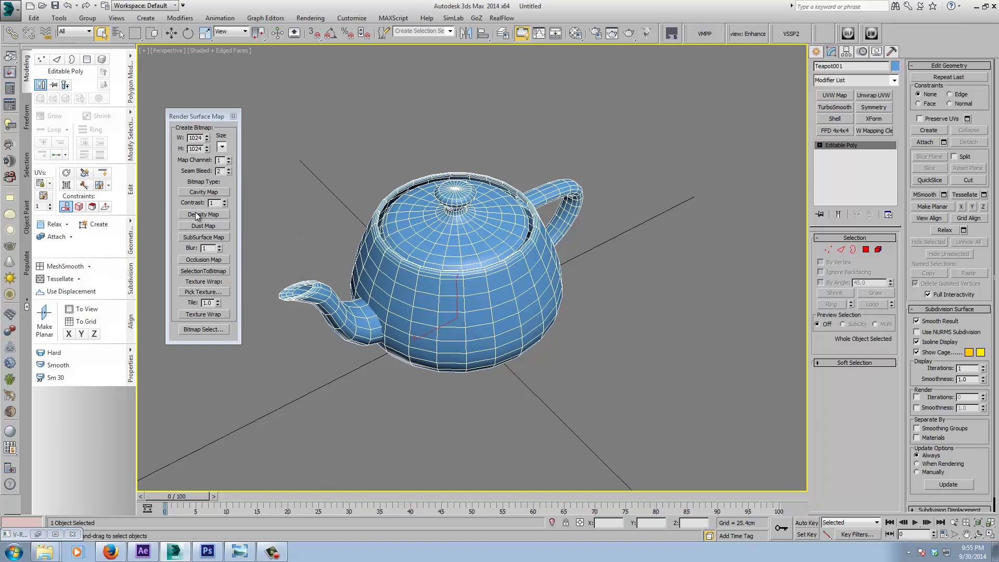
# - Render the teapot's Cavity Map again, inspect the bitmap and close it
pyautogui.keyDown('alt'); pyautogui.moveTo(396, 285); pyautogui.dragTo(432, 284, button='middle'); pyautogui.keyUp('alt')
pyautogui.keyDown('alt'); pyautogui.moveTo(476, 319); pyautogui.dragTo(469, 292, button='middle'); pyautogui.keyUp('alt')
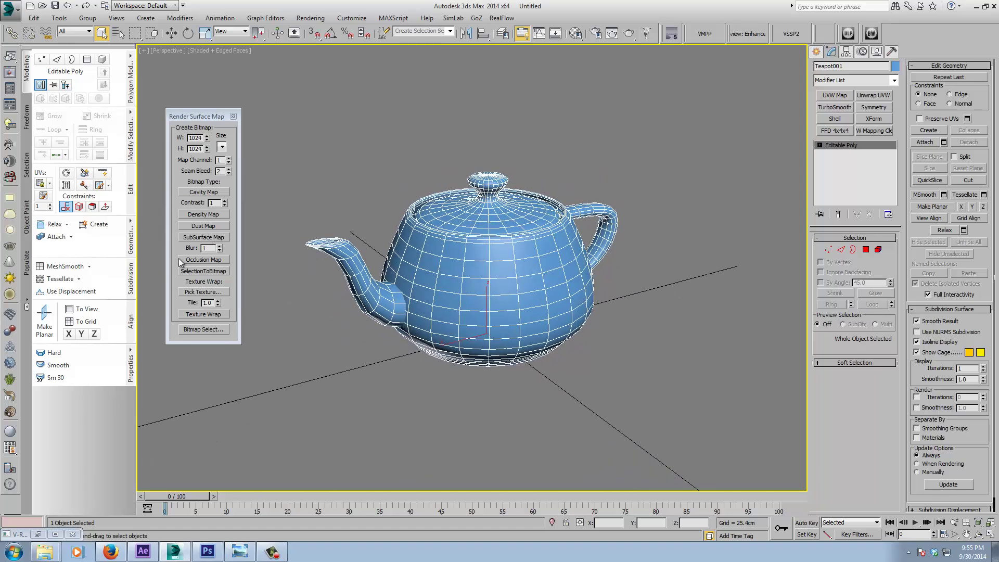
pyautogui.keyDown('alt'); pyautogui.moveTo(461, 269); pyautogui.dragTo(474, 280, button='middle'); pyautogui.keyUp('alt')
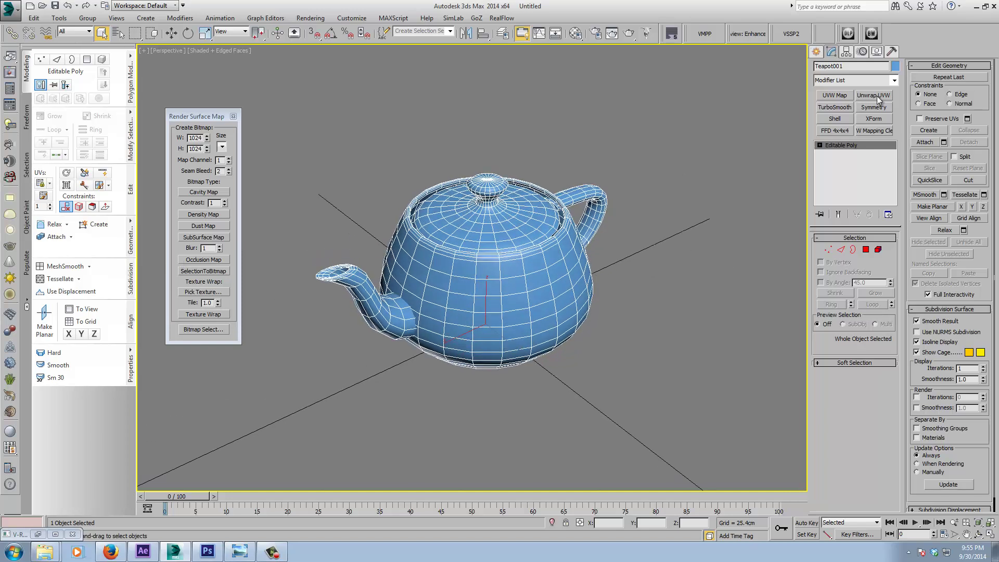
pyautogui.keyDown('alt'); pyautogui.moveTo(522, 243); pyautogui.dragTo(494, 274, button='middle'); pyautogui.keyUp('alt')
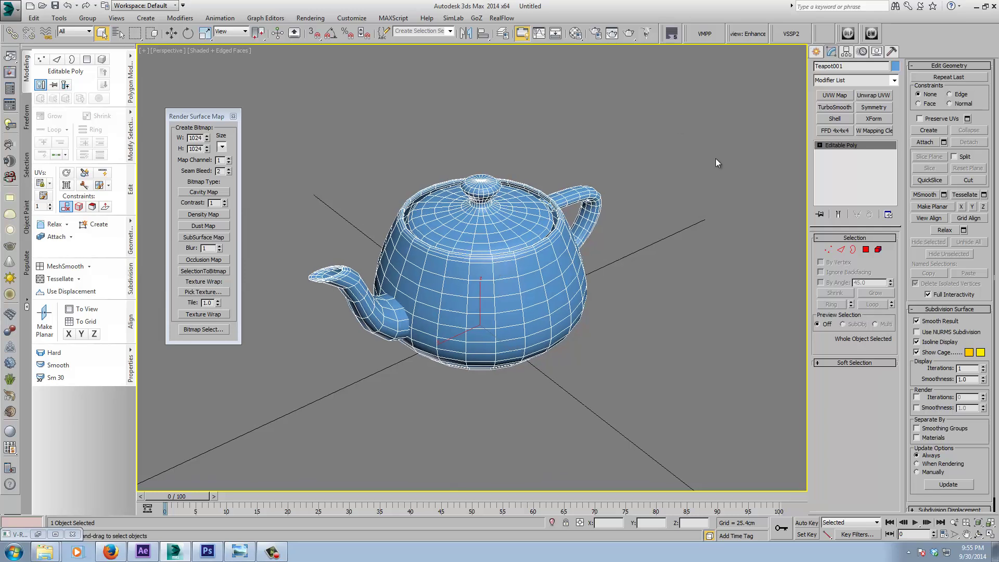
pyautogui.click(202, 194)
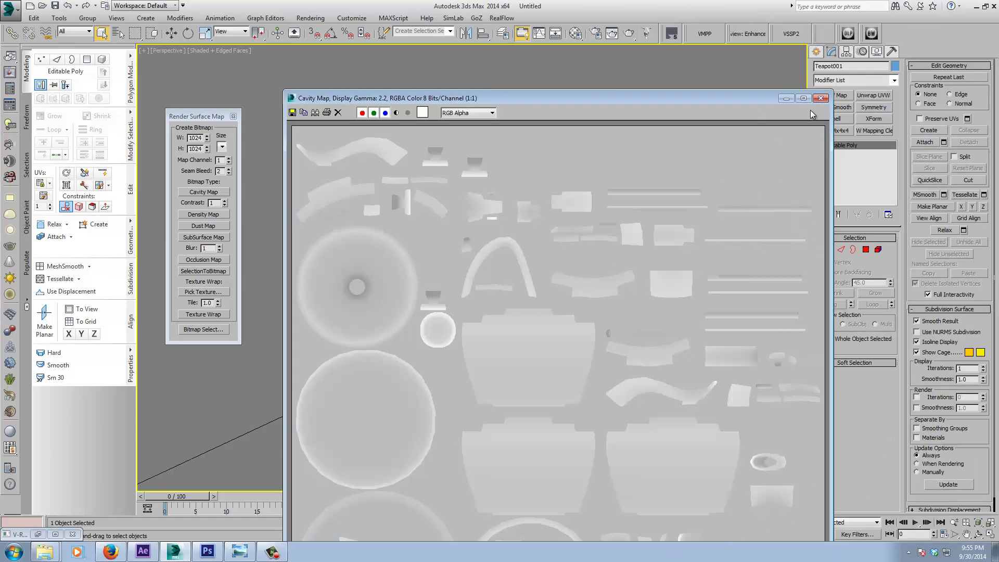
pyautogui.click(819, 98)
pyautogui.moveTo(201, 115); pyautogui.dragTo(210, 112)
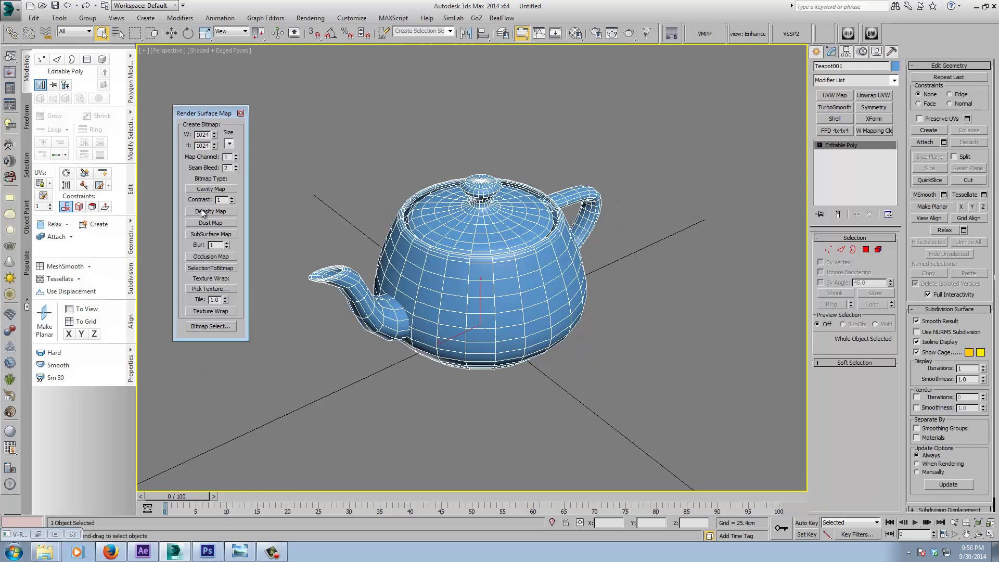
# - Render an Occlusion Map of the teapot, inspect the bitmap and close it
pyautogui.moveTo(483, 285); pyautogui.dragTo(475, 258, button='middle')
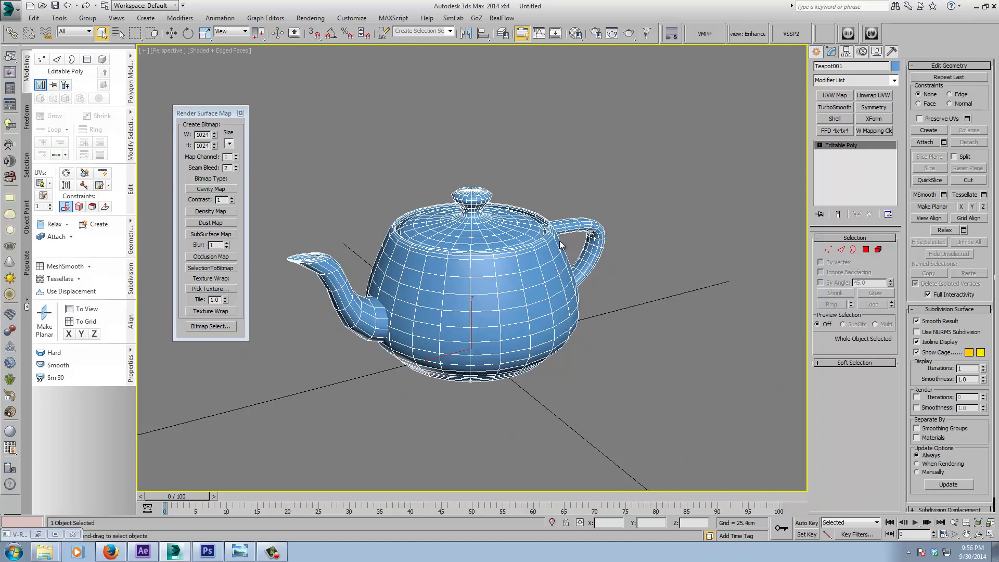
pyautogui.keyDown('alt'); pyautogui.moveTo(525, 254); pyautogui.dragTo(481, 282, button='middle'); pyautogui.keyUp('alt')
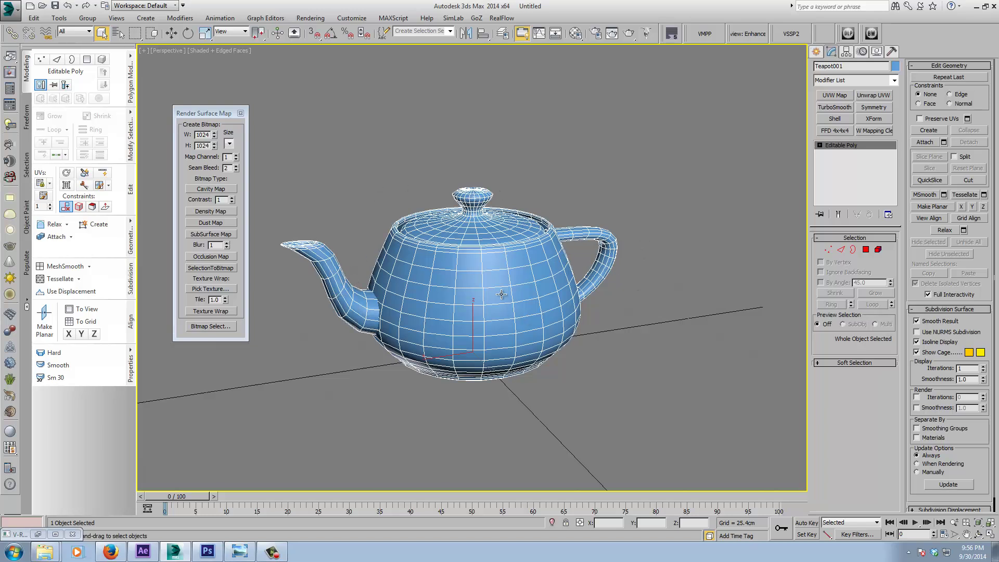
pyautogui.keyDown('alt'); pyautogui.moveTo(480, 284); pyautogui.dragTo(516, 283, button='middle'); pyautogui.keyUp('alt')
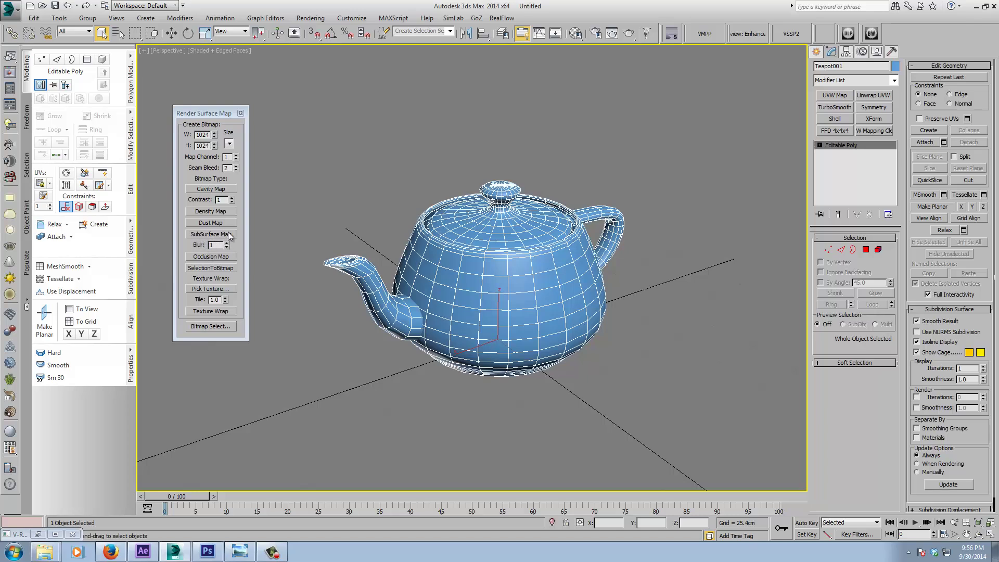
pyautogui.click(202, 255)
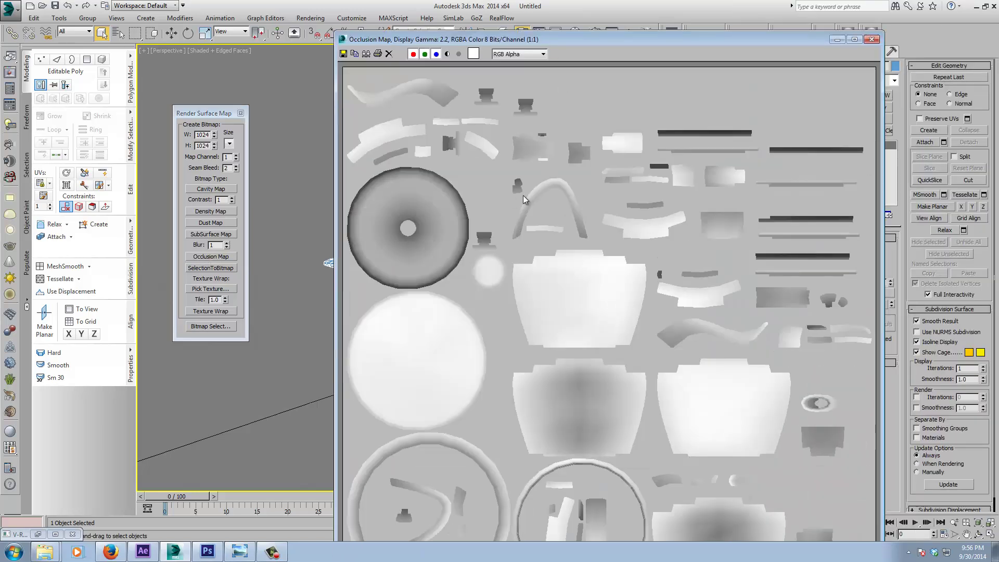
pyautogui.click(871, 40)
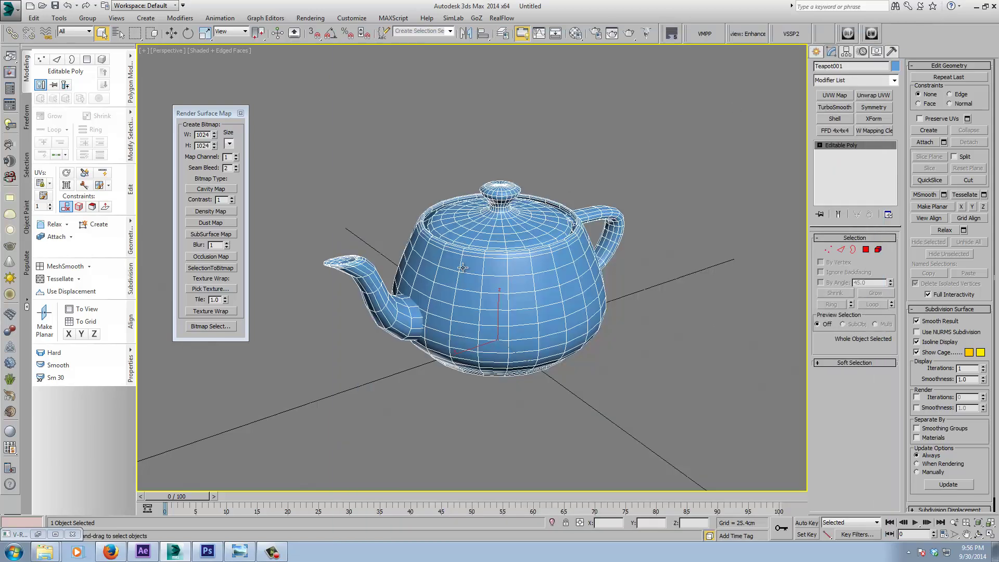
# - Select the vertices at the teapot's spout tip, render them with SelectionToBitmap, close the bitmap and clear the selection
pyautogui.moveTo(442, 284); pyautogui.dragTo(452, 280, button='middle')
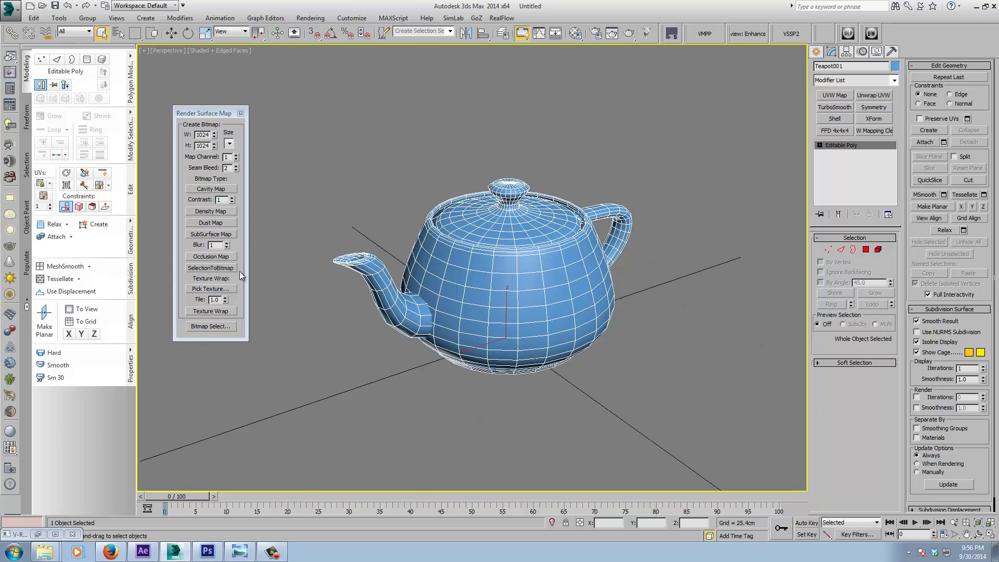
pyautogui.moveTo(724, 322); pyautogui.dragTo(707, 310, button='middle')
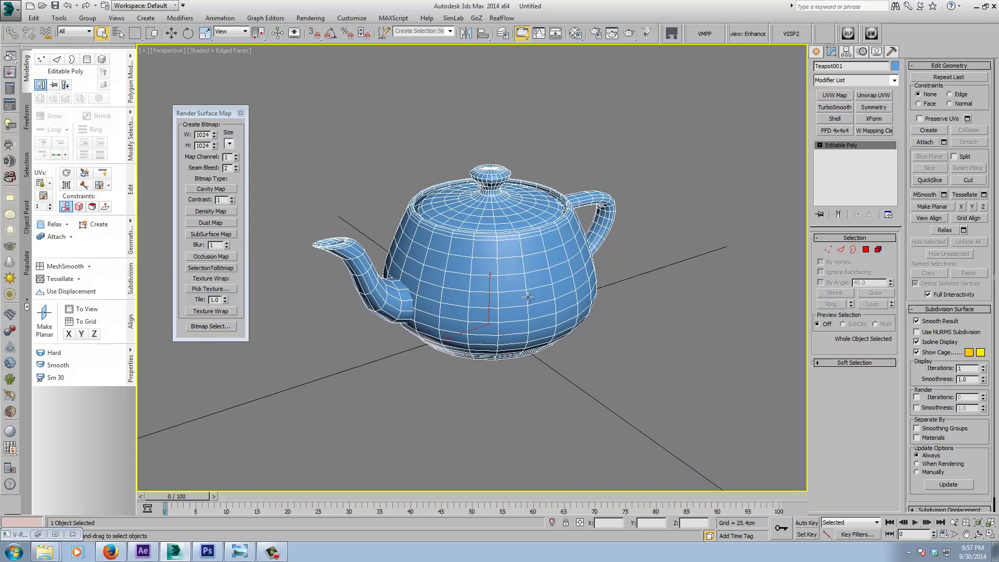
pyautogui.click(826, 249)
pyautogui.moveTo(490, 320); pyautogui.dragTo(547, 303, button='middle')
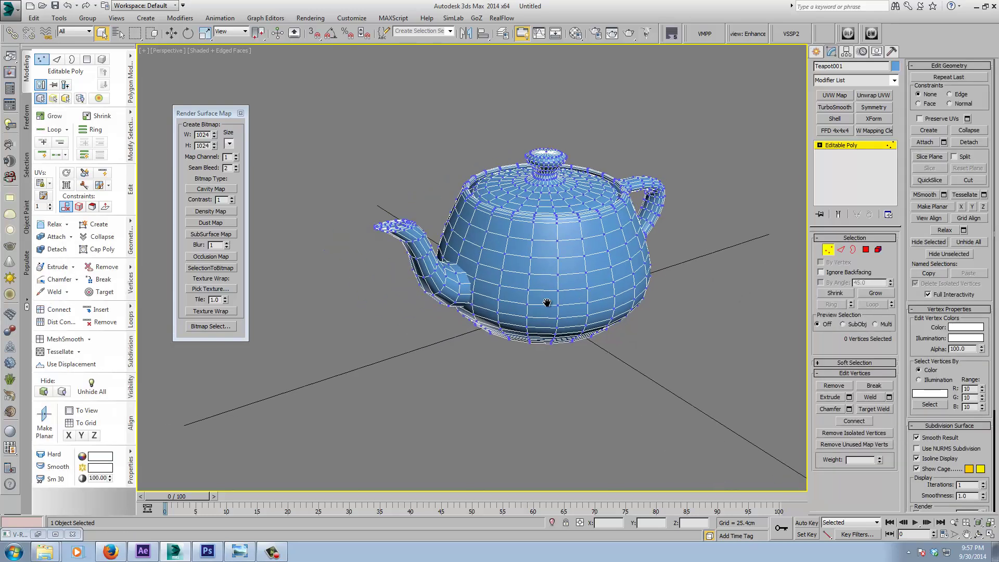
pyautogui.moveTo(431, 268); pyautogui.dragTo(432, 268)
pyautogui.click(204, 268)
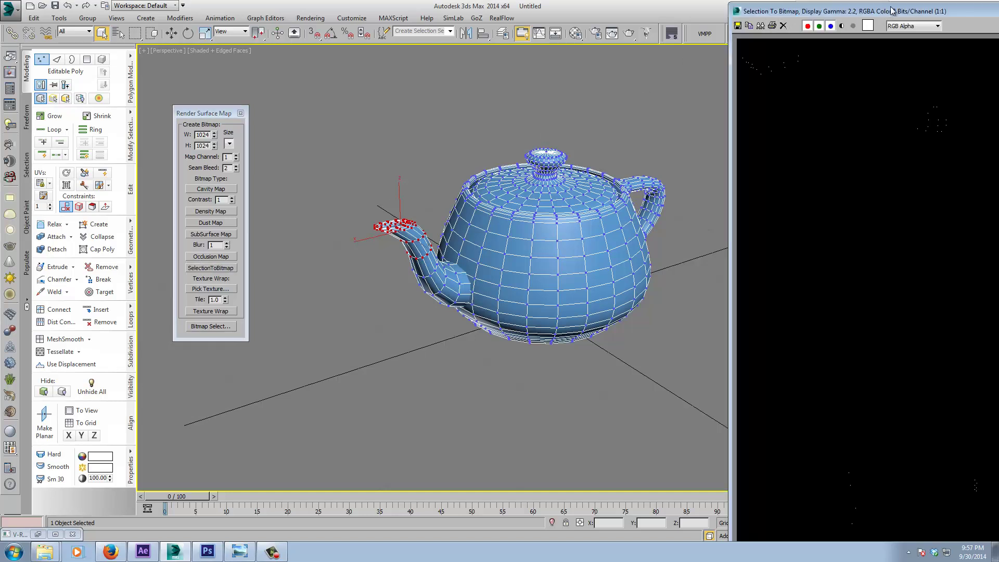
pyautogui.moveTo(893, 12); pyautogui.dragTo(492, 27)
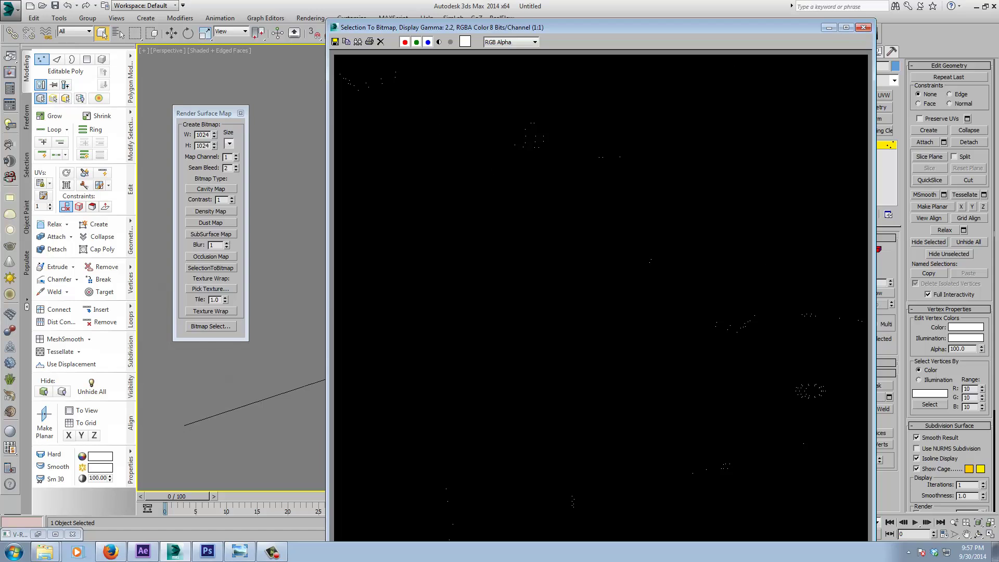
pyautogui.click(863, 28)
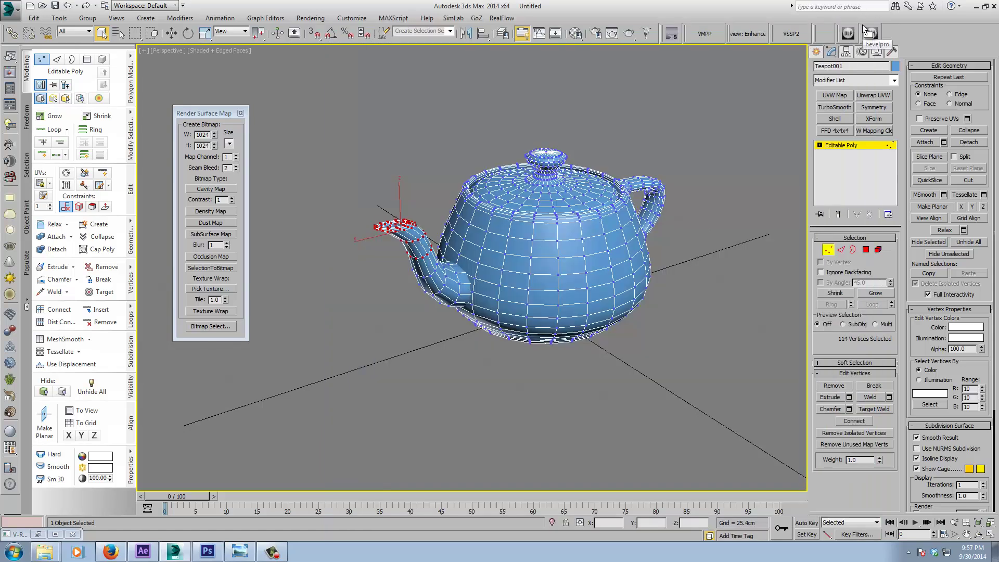
pyautogui.click(357, 279)
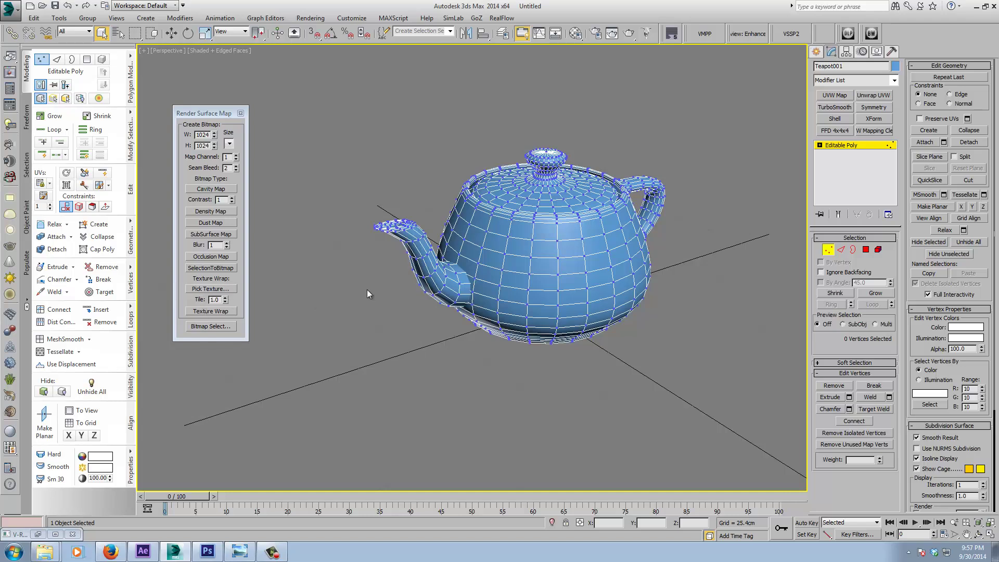
pyautogui.moveTo(367, 290); pyautogui.dragTo(375, 288, button='middle')
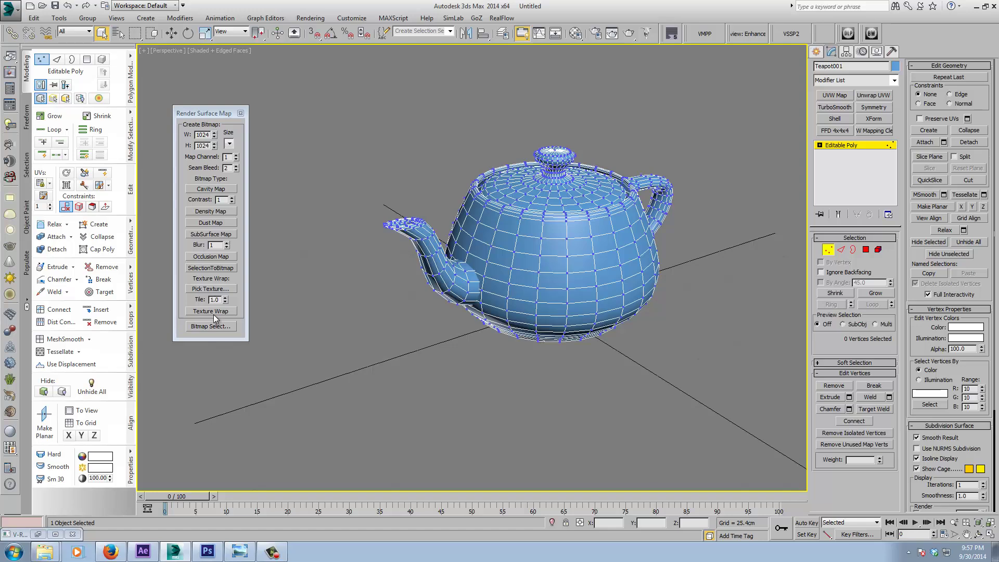
pyautogui.moveTo(627, 267); pyautogui.dragTo(601, 281, button='middle')
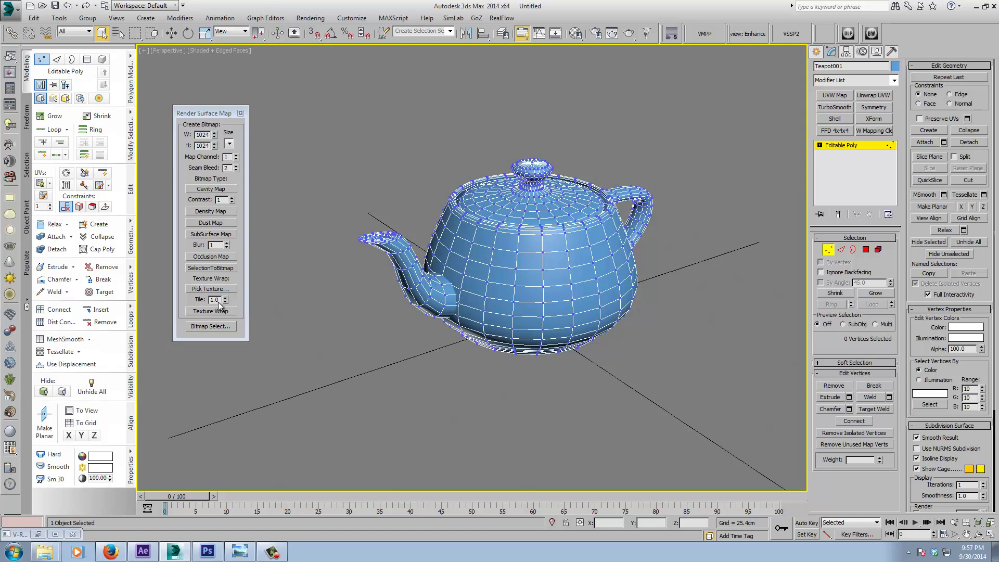
pyautogui.moveTo(511, 304); pyautogui.dragTo(492, 317, button='middle')
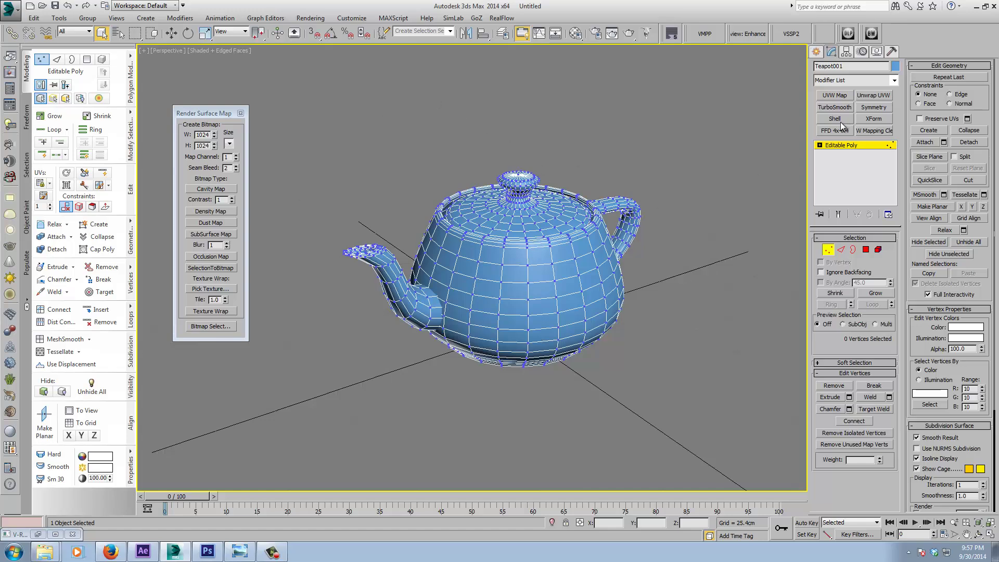
pyautogui.keyDown('alt'); pyautogui.moveTo(525, 261); pyautogui.dragTo(531, 255, button='middle'); pyautogui.keyUp('alt')
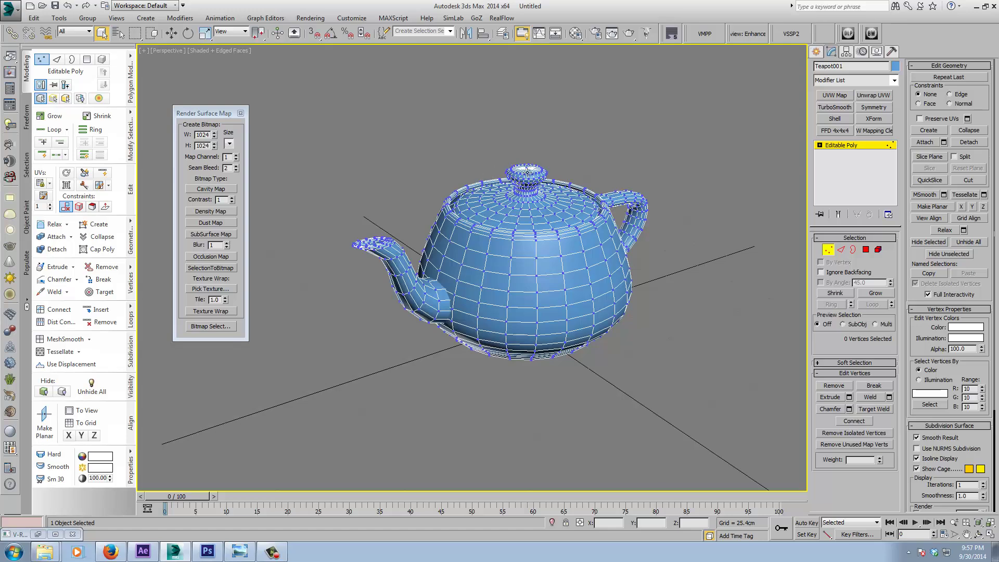
pyautogui.moveTo(528, 219); pyautogui.dragTo(531, 221, button='middle')
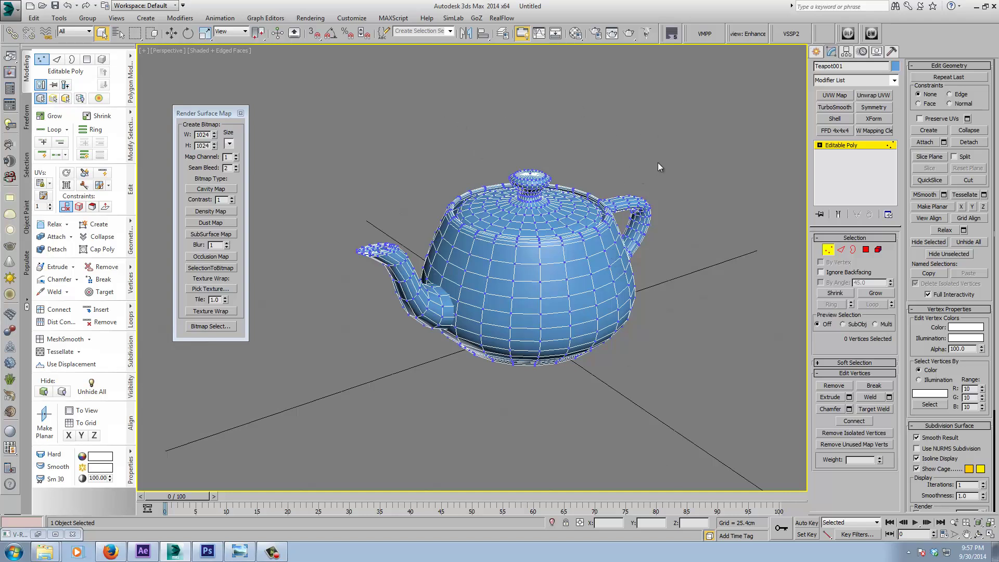
pyautogui.keyDown('alt'); pyautogui.moveTo(316, 272); pyautogui.dragTo(526, 273, button='middle'); pyautogui.keyUp('alt')
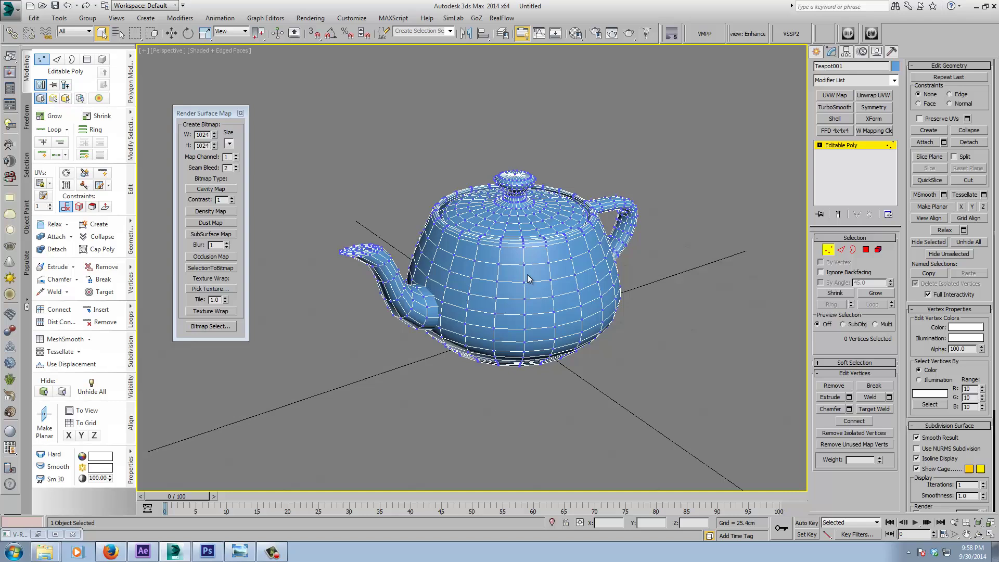
# - Leave vertex editing and pick the MetalScratches0052_L image from the Download_Base folder as the Texture Wrap texture
pyautogui.click(862, 146)
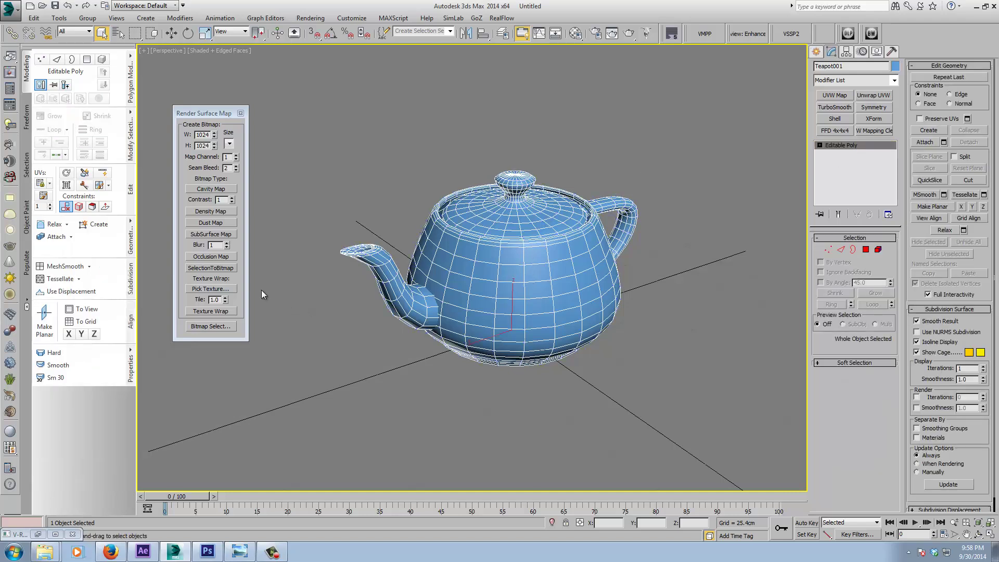
pyautogui.click(210, 289)
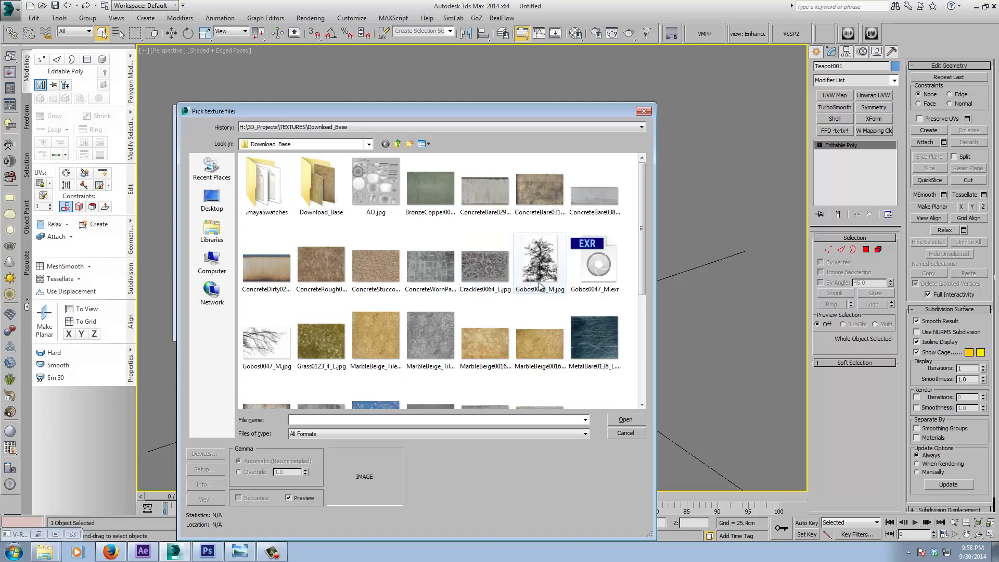
pyautogui.scroll(-2, 462, 279)
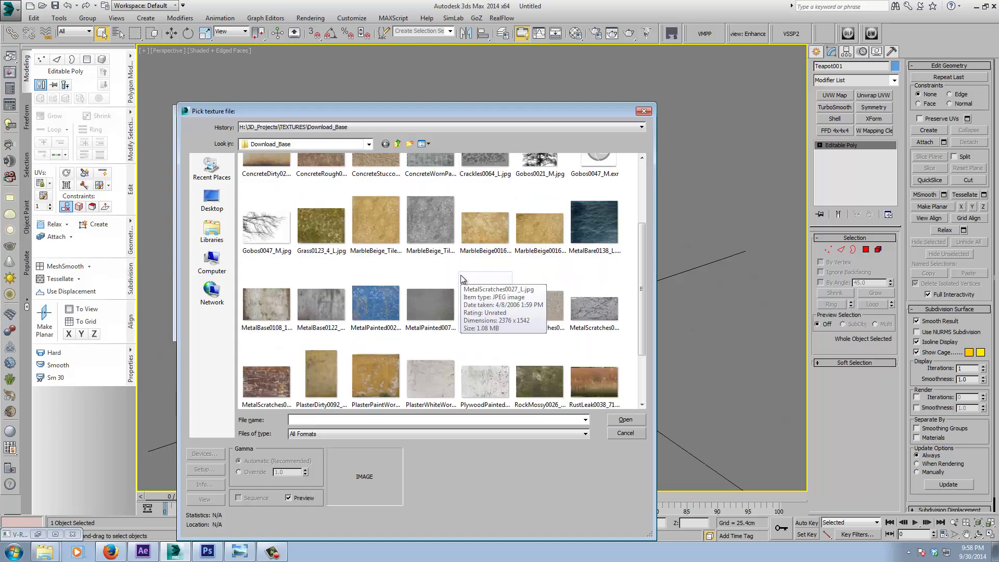
pyautogui.doubleClick(269, 380)
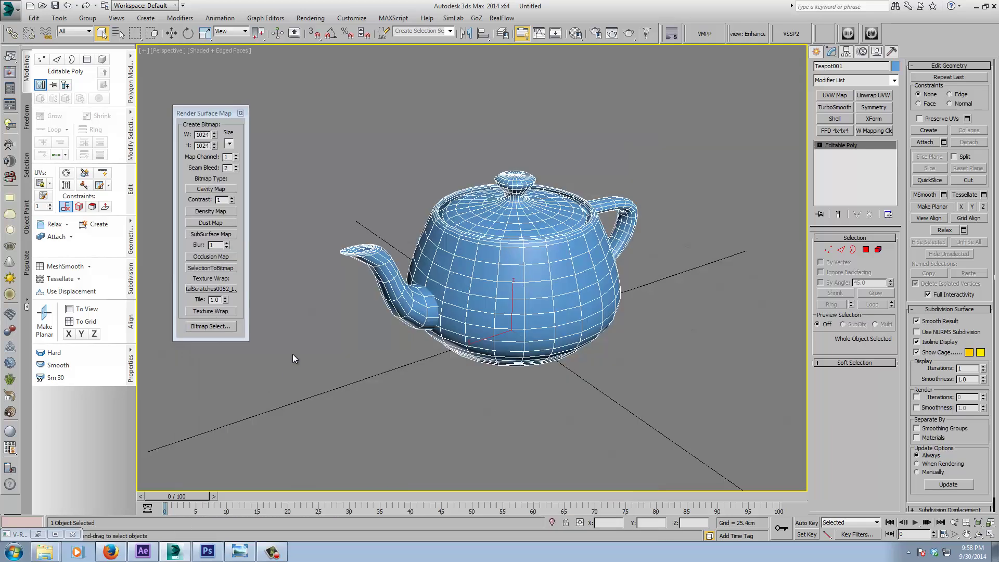
pyautogui.moveTo(288, 353); pyautogui.dragTo(330, 331, button='middle')
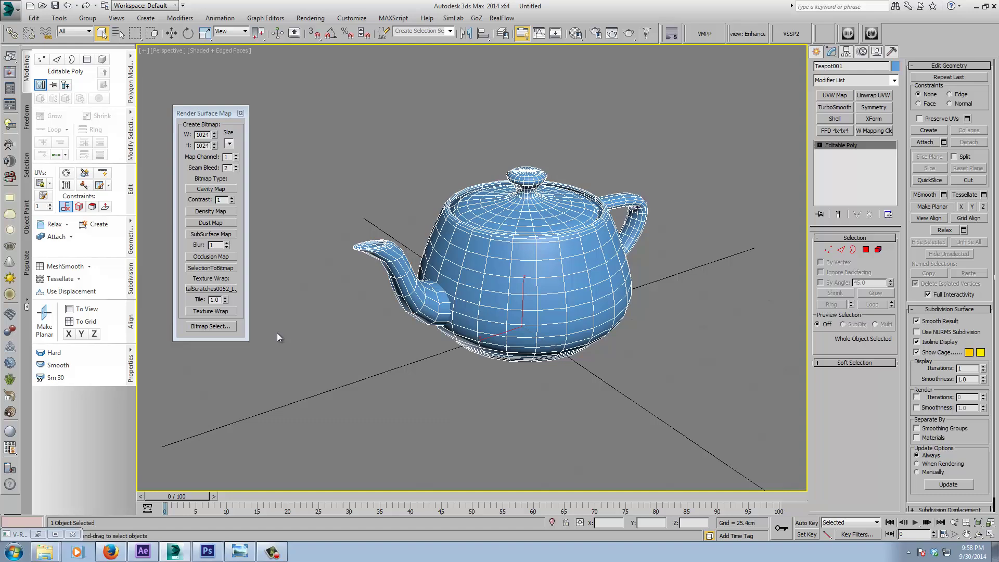
# - Render the Texture Wrap bitmap of the teapot with the scratched-metal texture and bring the whole bitmap window into view
pyautogui.click(214, 311)
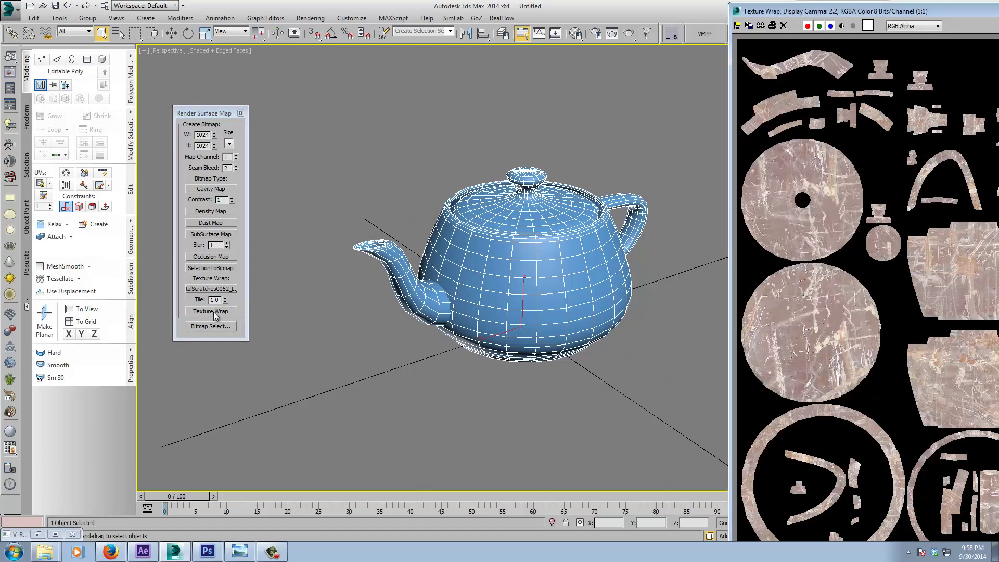
pyautogui.moveTo(901, 9); pyautogui.dragTo(496, 50)
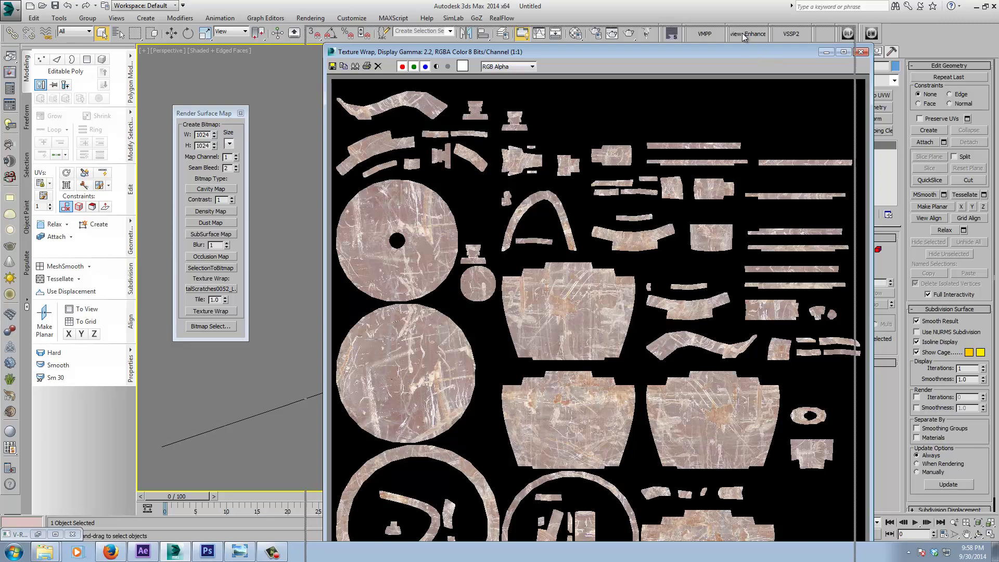
pyautogui.moveTo(763, 52); pyautogui.dragTo(734, 33)
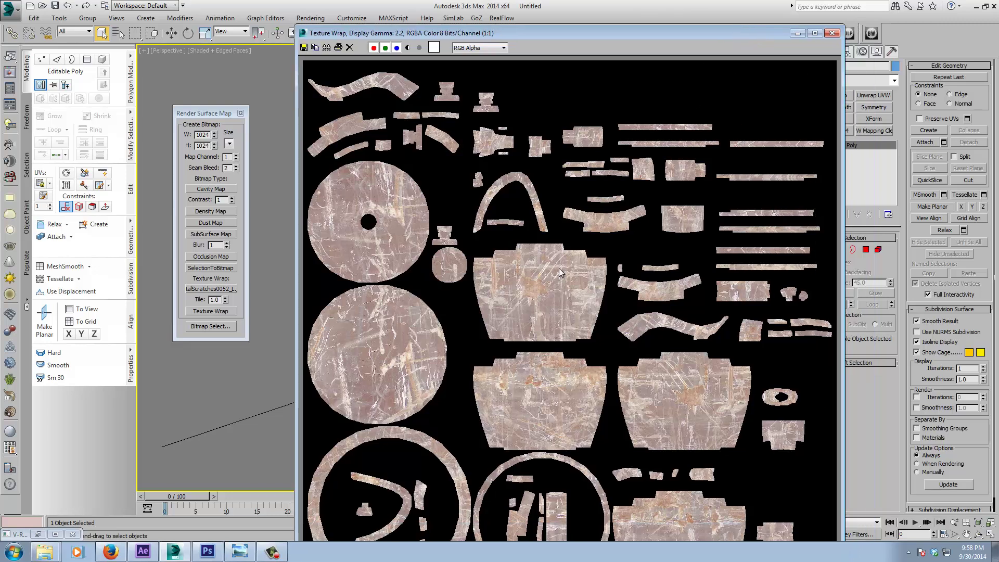
# - Save the Texture Wrap bitmap over test.jpg in the Download_Base folder with the default JPEG settings and close the bitmap
pyautogui.click(305, 48)
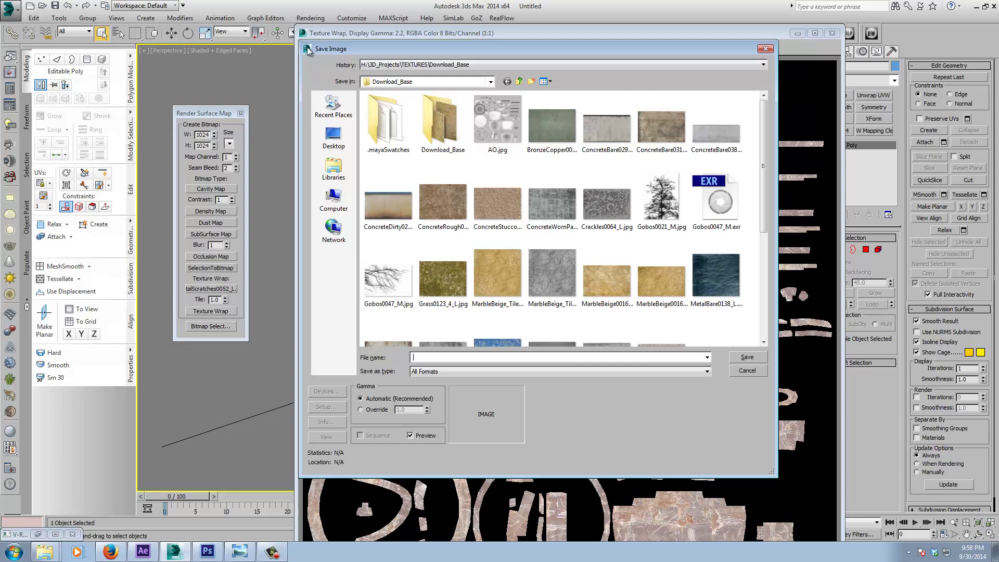
pyautogui.moveTo(766, 211); pyautogui.dragTo(769, 310)
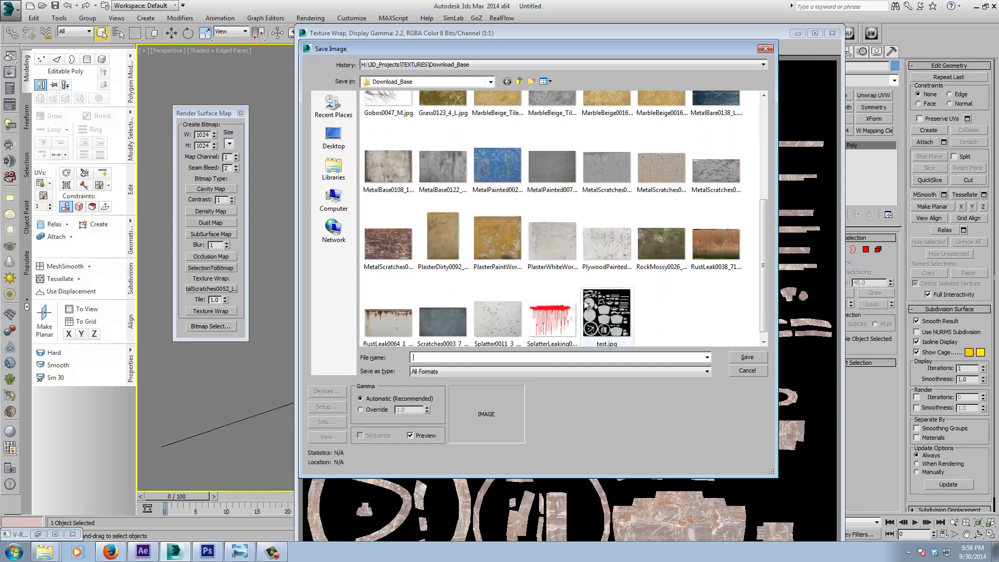
pyautogui.doubleClick(617, 309)
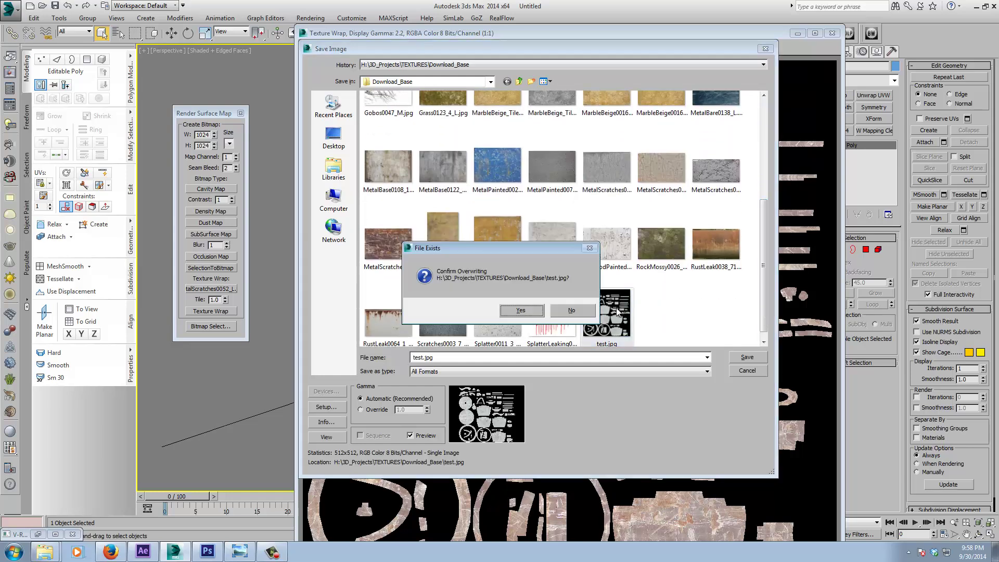
pyautogui.click(521, 310)
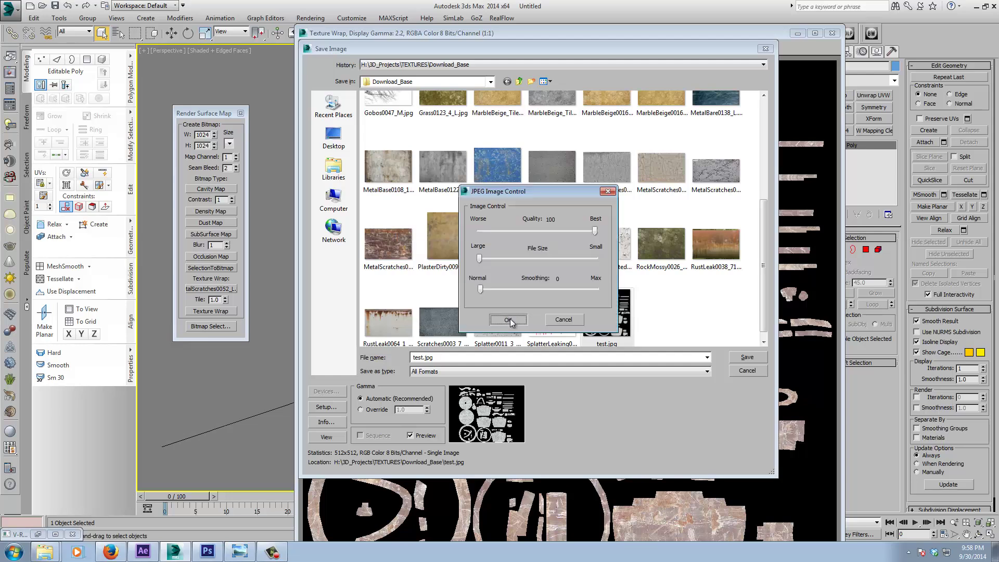
pyautogui.click(508, 319)
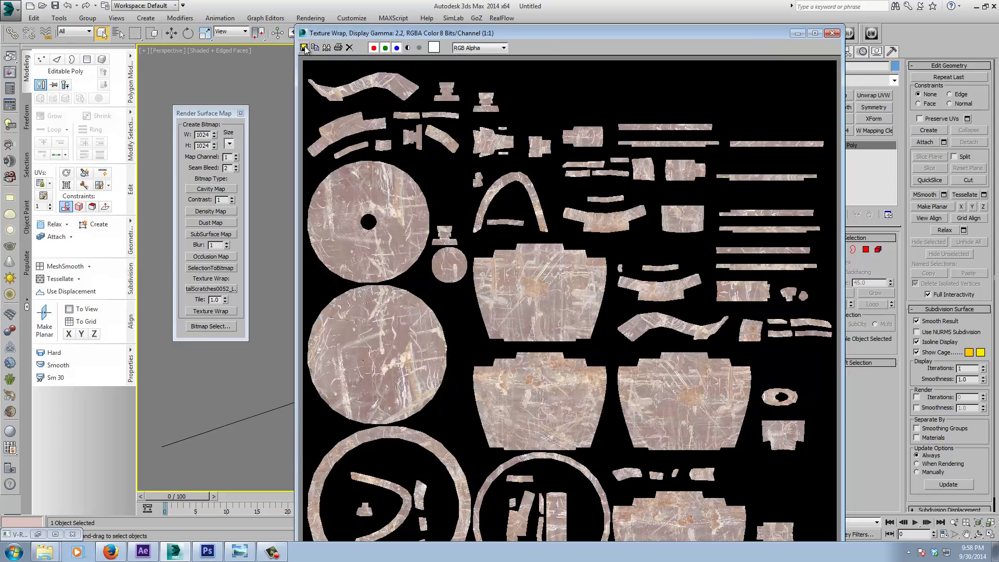
pyautogui.click(831, 33)
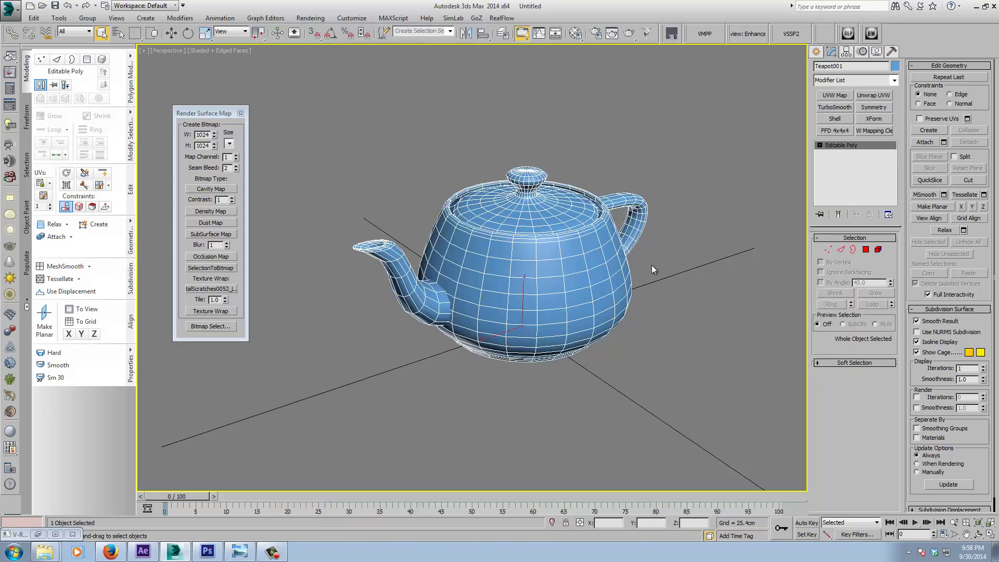
# - Load test.jpg as a Bitmap map in the diffuse slot of Material #20
pyautogui.press('m')
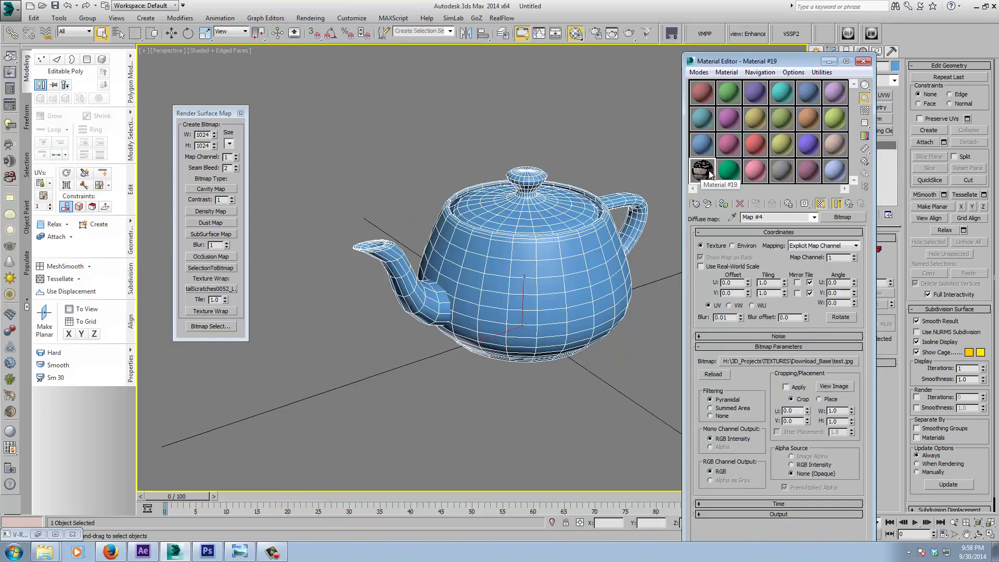
pyautogui.click(728, 170)
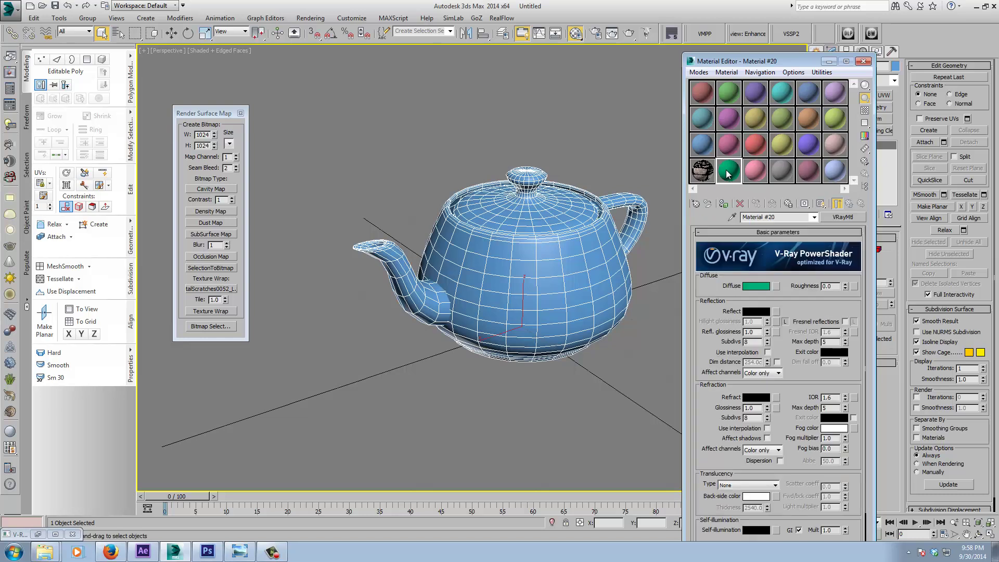
pyautogui.click(776, 286)
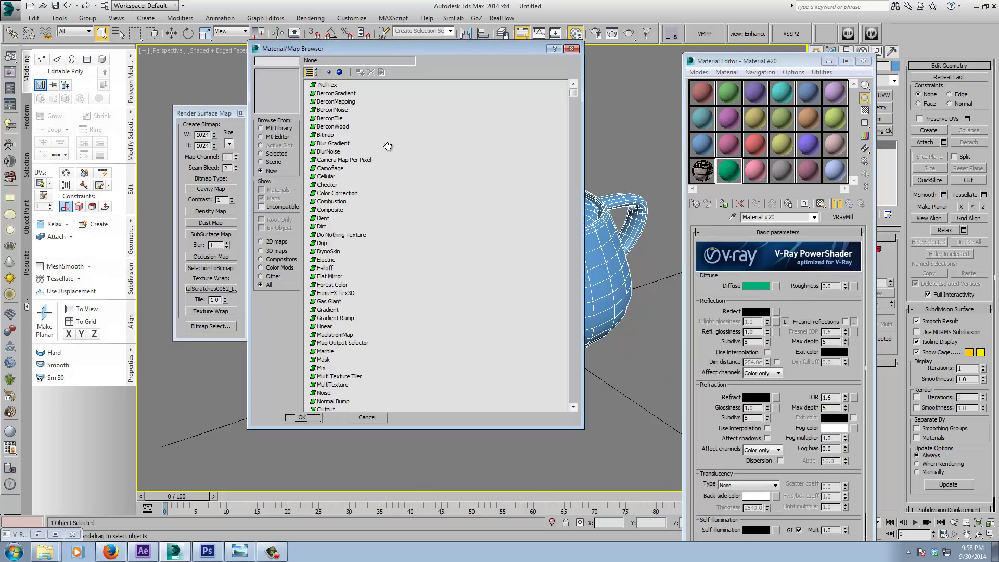
pyautogui.doubleClick(325, 135)
pyautogui.scroll(-3, 327, 200)
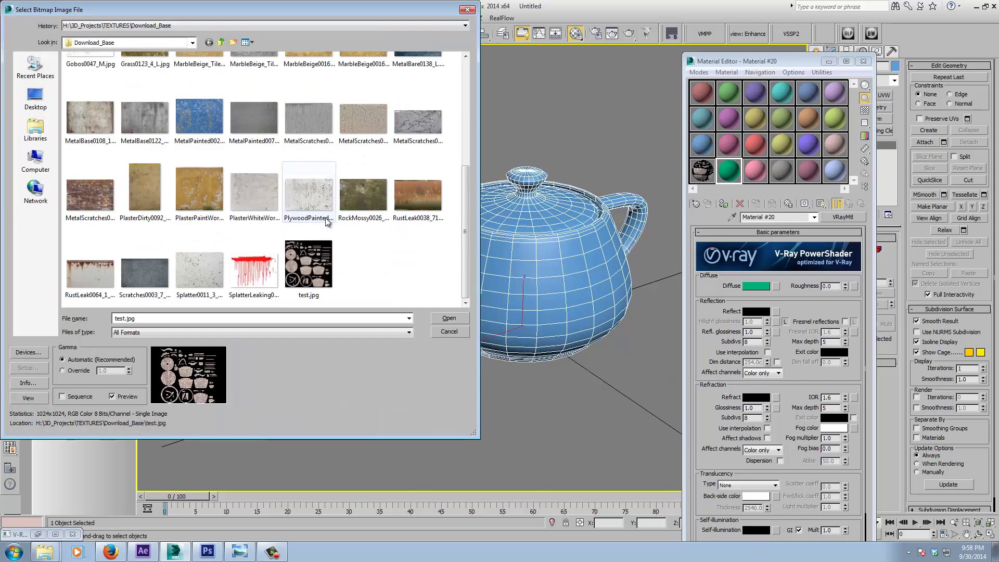
pyautogui.click(303, 267)
pyautogui.doubleClick(303, 267)
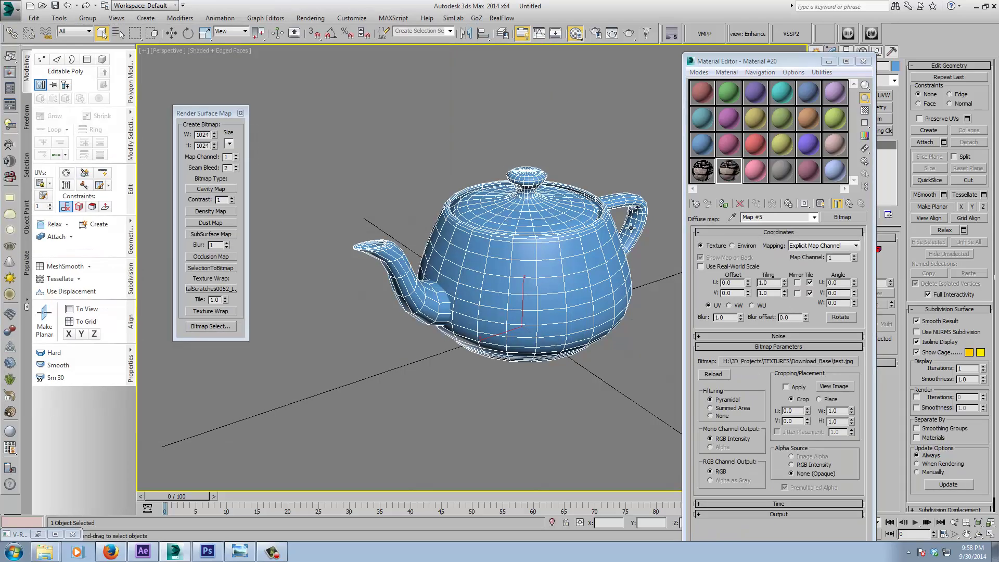
# - Assign Material #20 to the teapot, display its texture in the viewport with edged faces off, and close the Material Editor
pyautogui.click(723, 204)
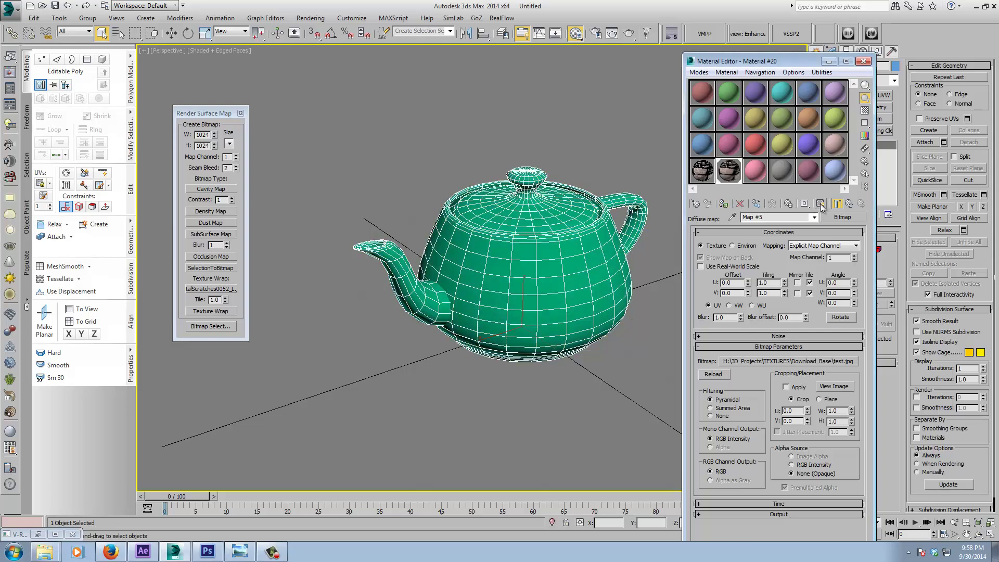
pyautogui.click(820, 203)
pyautogui.moveTo(567, 311); pyautogui.dragTo(519, 323, button='middle')
pyautogui.press('F4')
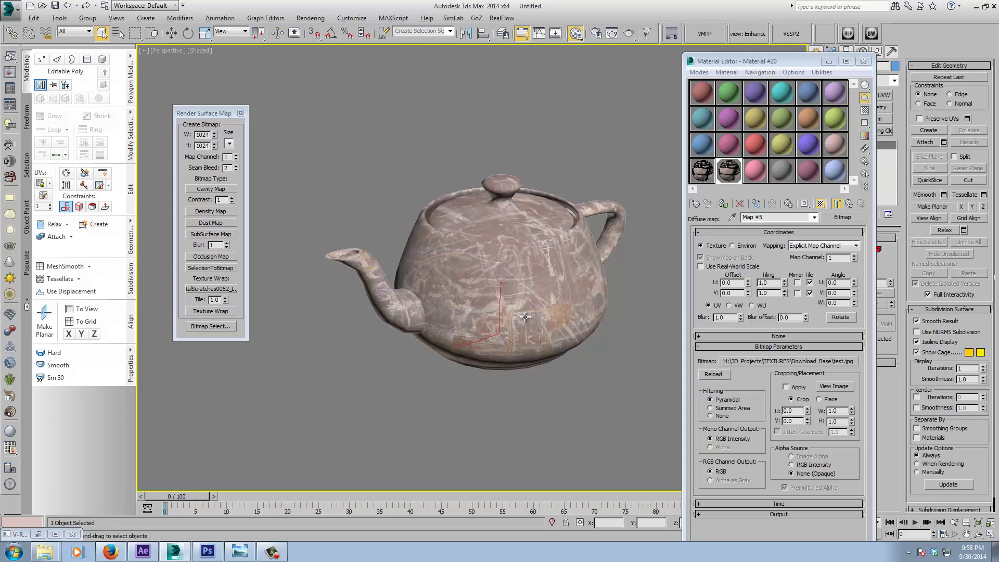
pyautogui.keyDown('alt'); pyautogui.moveTo(523, 316); pyautogui.dragTo(435, 201, button='middle'); pyautogui.keyUp('alt')
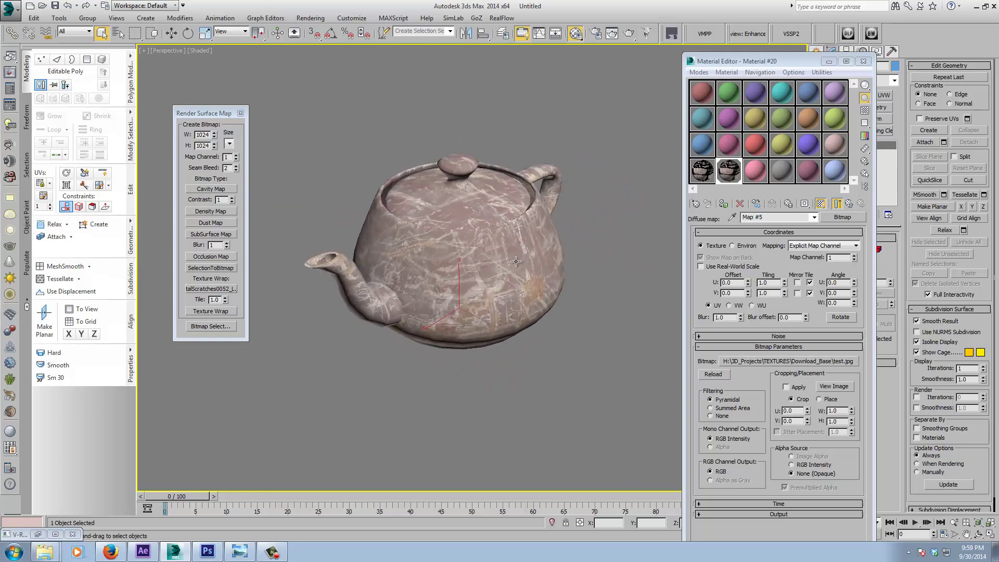
pyautogui.keyDown('alt'); pyautogui.moveTo(417, 251); pyautogui.dragTo(358, 308, button='middle'); pyautogui.keyUp('alt')
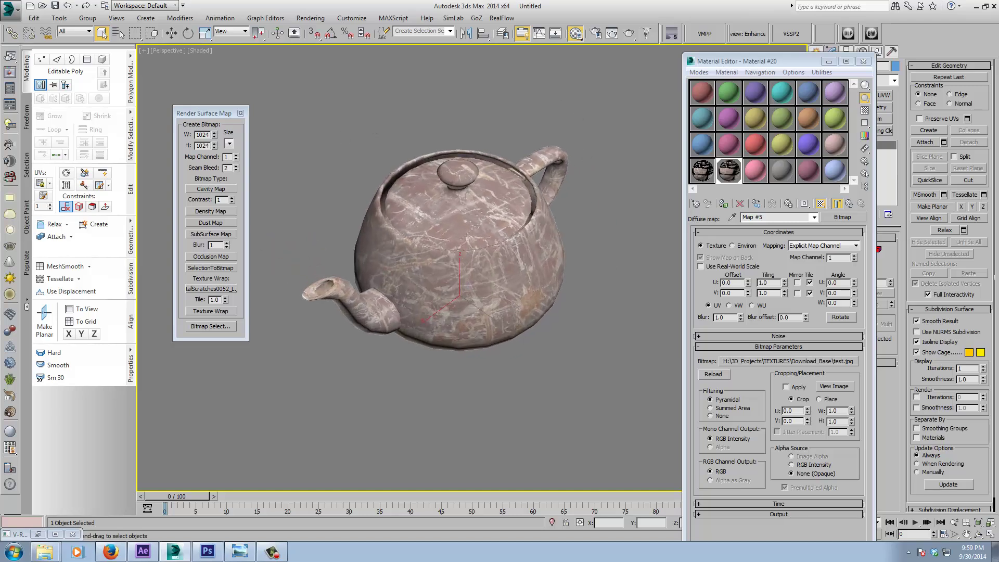
pyautogui.click(862, 61)
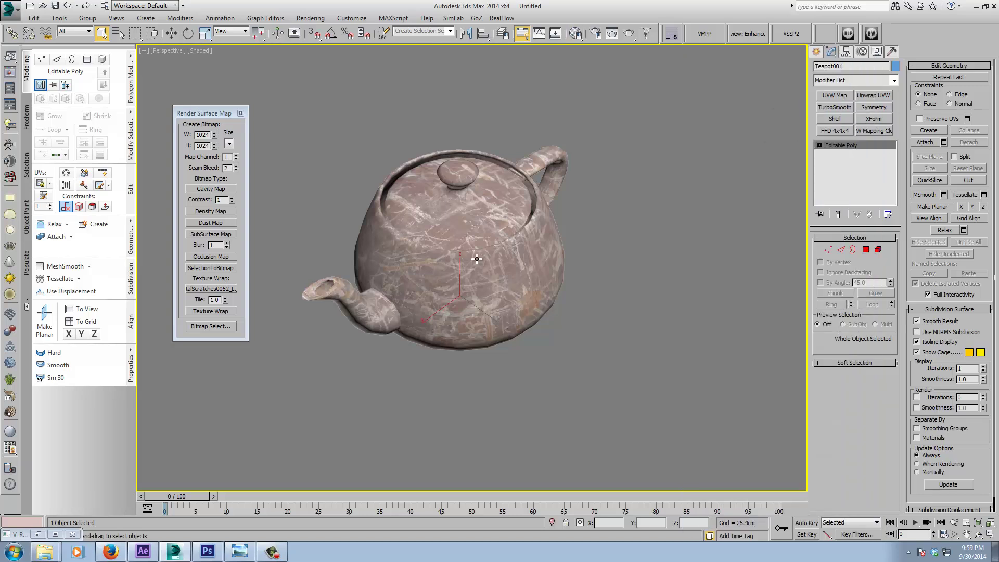
# - Render a Dust Map of the teapot, save it over AO.jpg in Download_Base, and close the bitmap
pyautogui.keyDown('alt'); pyautogui.moveTo(478, 259); pyautogui.dragTo(504, 258, button='middle'); pyautogui.keyUp('alt')
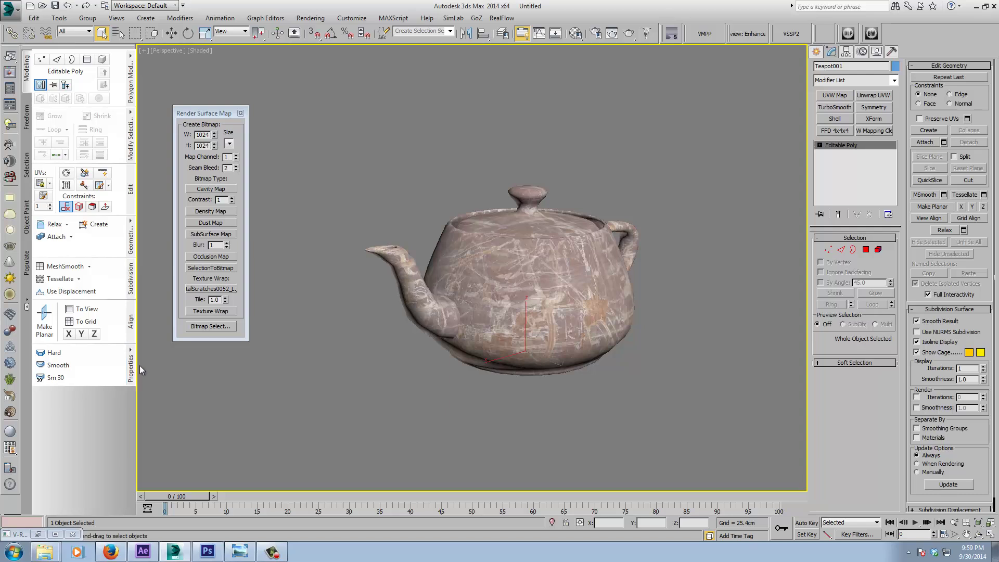
pyautogui.keyDown('alt'); pyautogui.moveTo(580, 300); pyautogui.dragTo(534, 276, button='middle'); pyautogui.keyUp('alt')
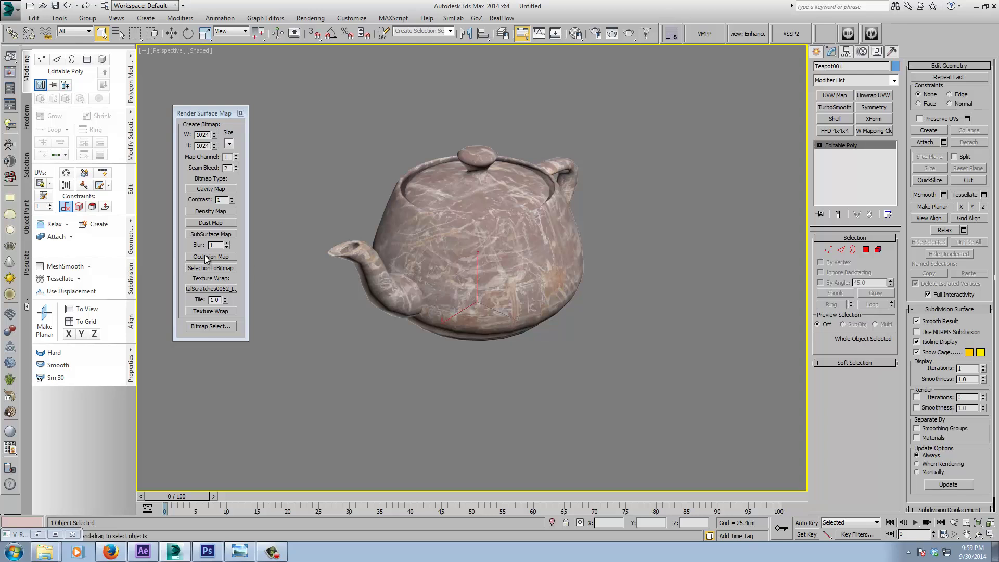
pyautogui.click(211, 222)
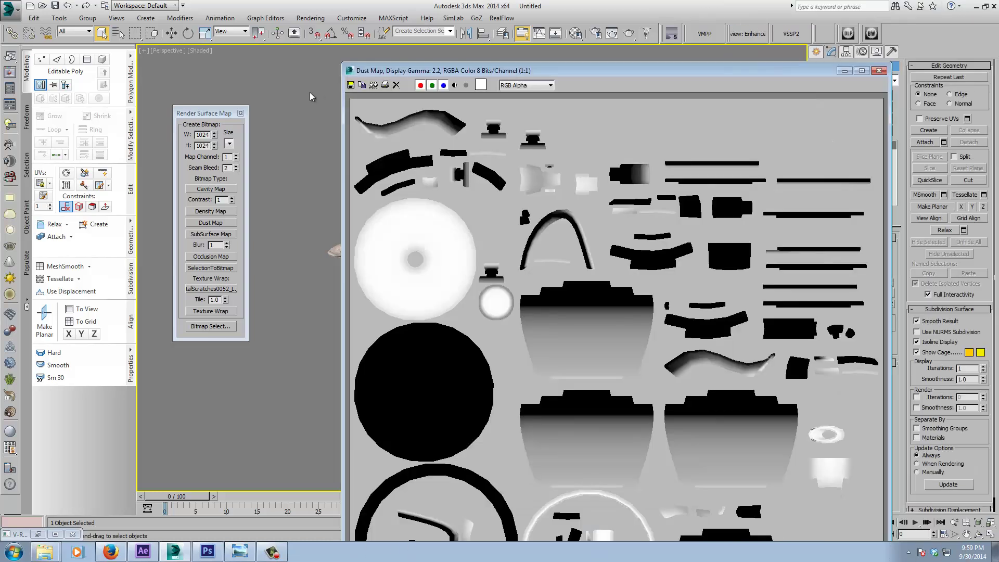
pyautogui.click(350, 85)
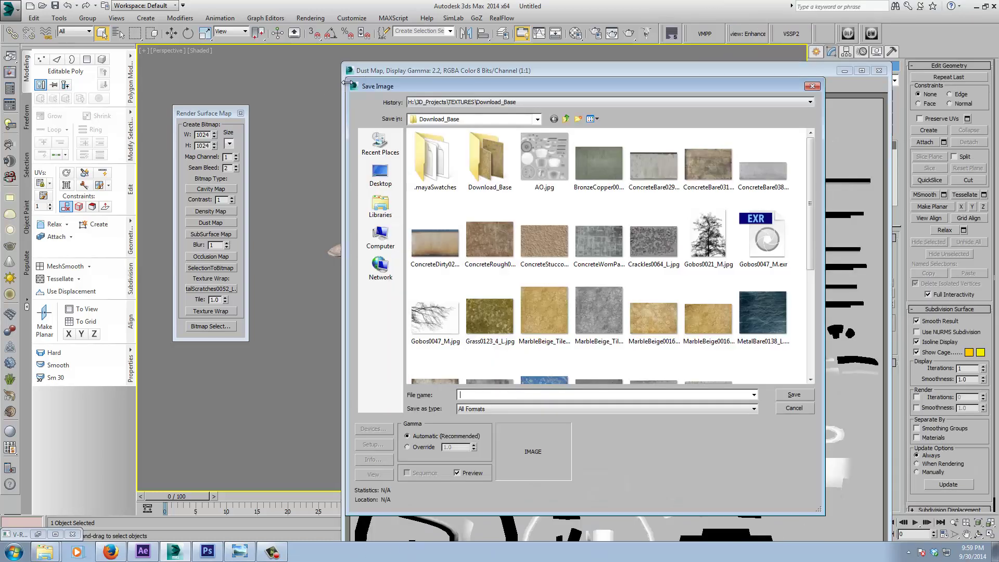
pyautogui.doubleClick(539, 163)
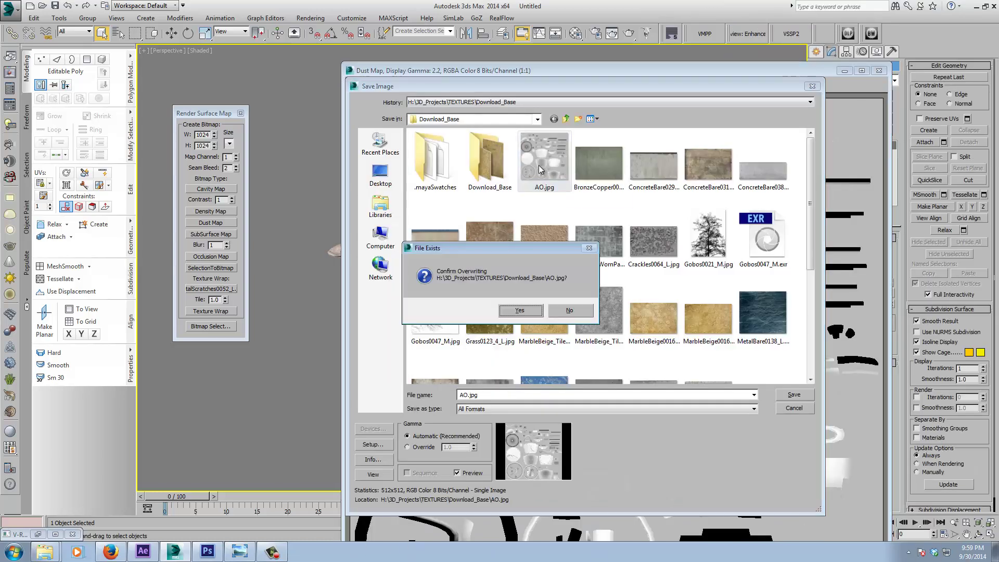
pyautogui.click(519, 311)
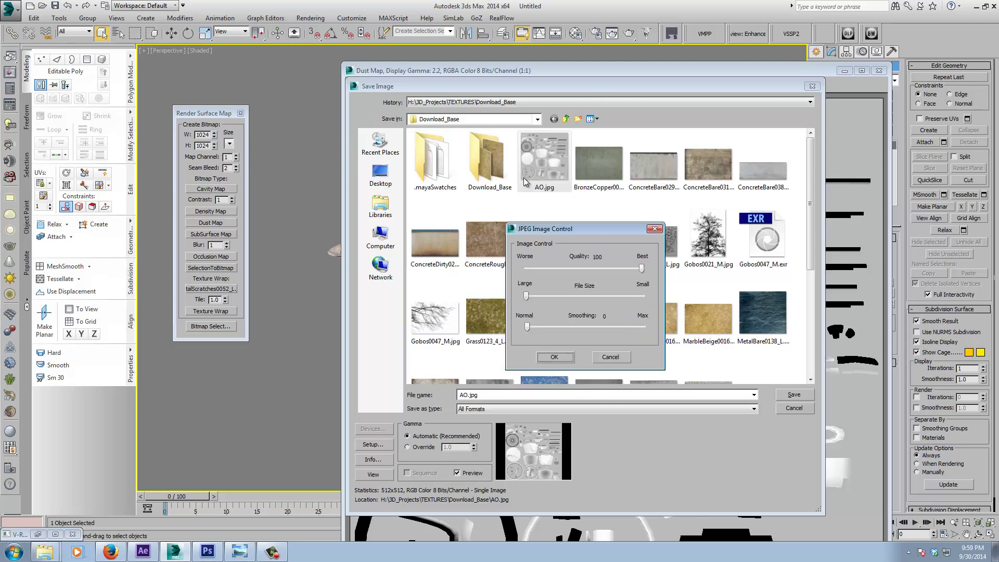
pyautogui.click(557, 358)
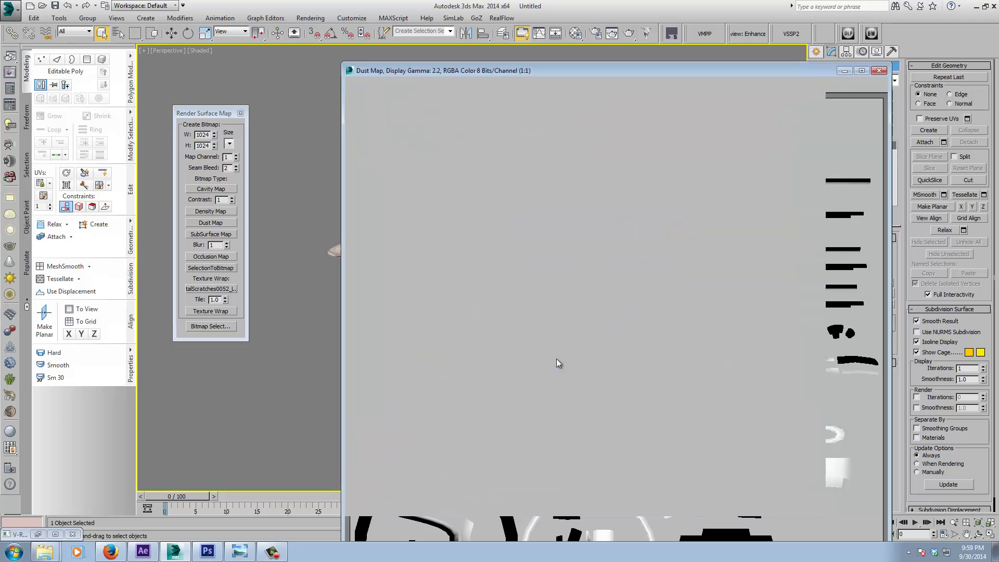
pyautogui.click(879, 70)
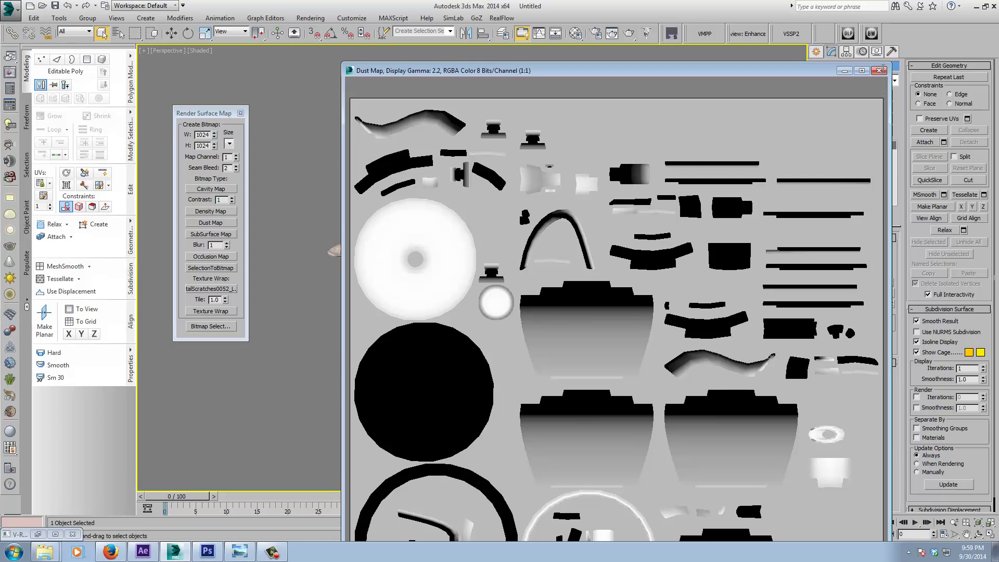
# - Switch to Photoshop and open test.jpg and AO.jpg from the Download_Base folder
pyautogui.click(214, 555)
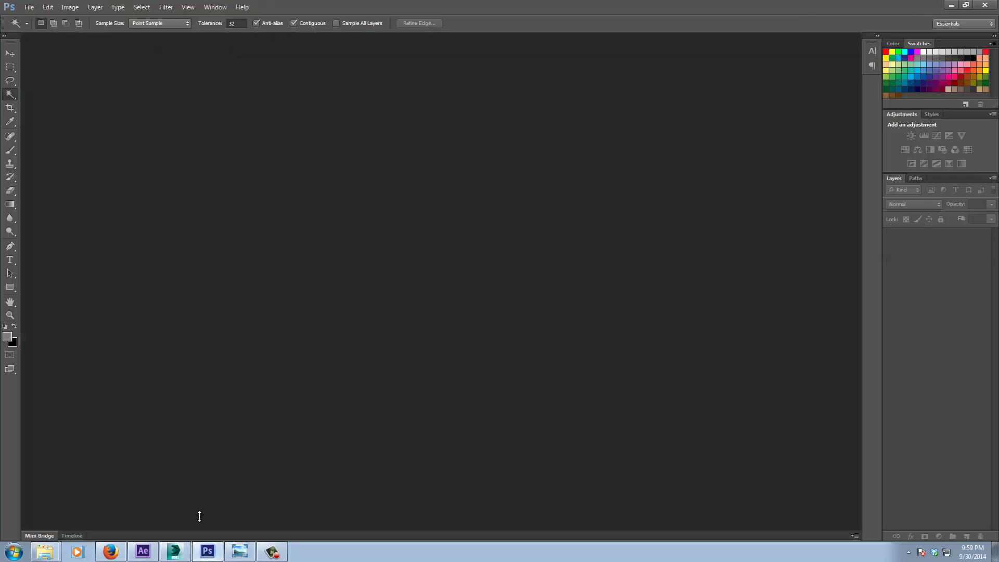
pyautogui.click(29, 9)
pyautogui.click(37, 24)
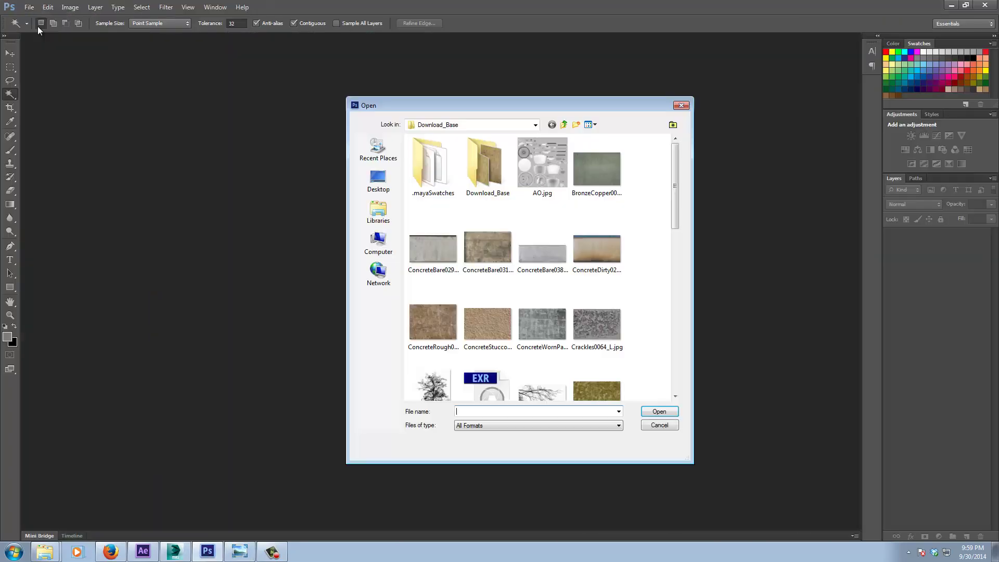
pyautogui.scroll(-10, 509, 282)
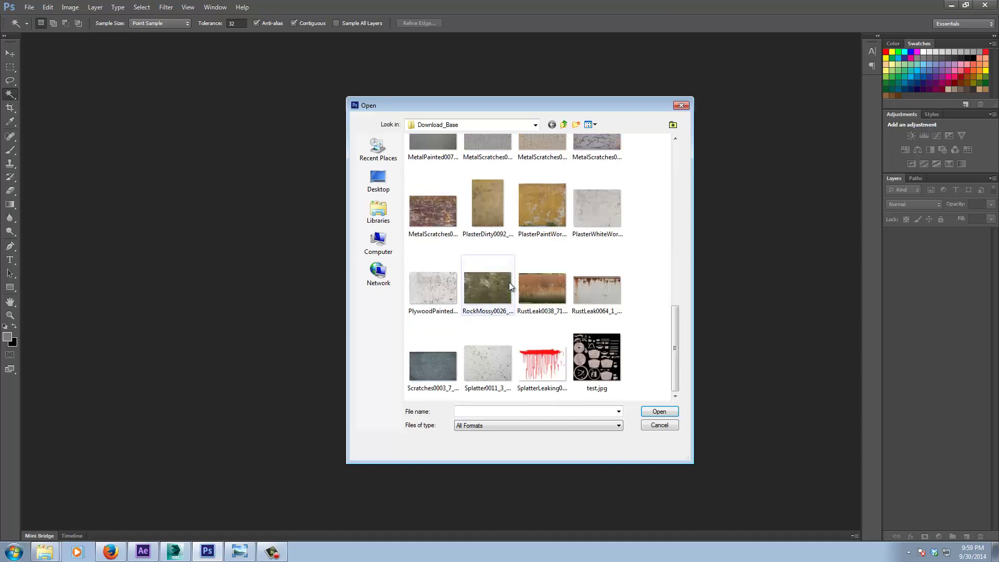
pyautogui.doubleClick(585, 359)
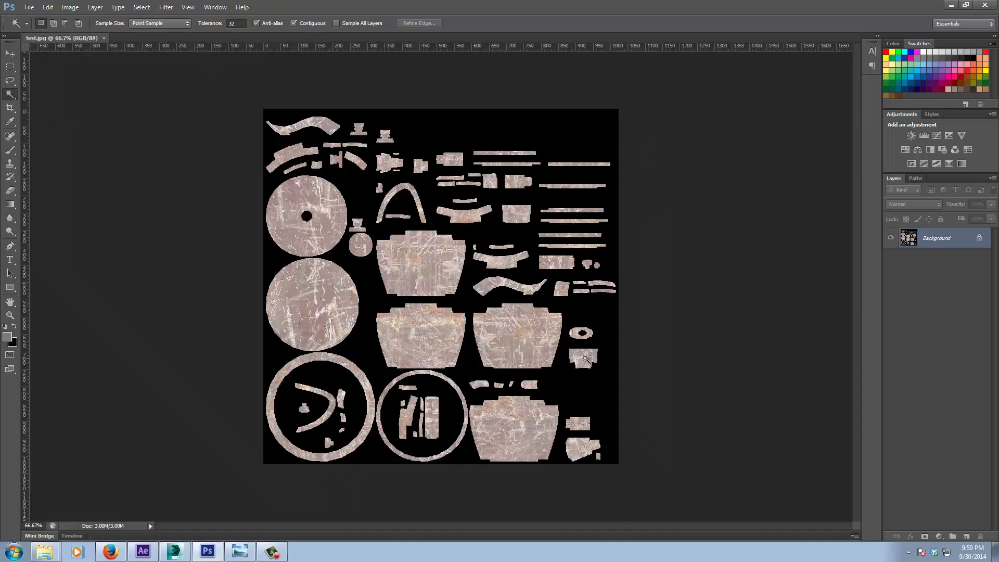
pyautogui.click(29, 9)
pyautogui.click(39, 24)
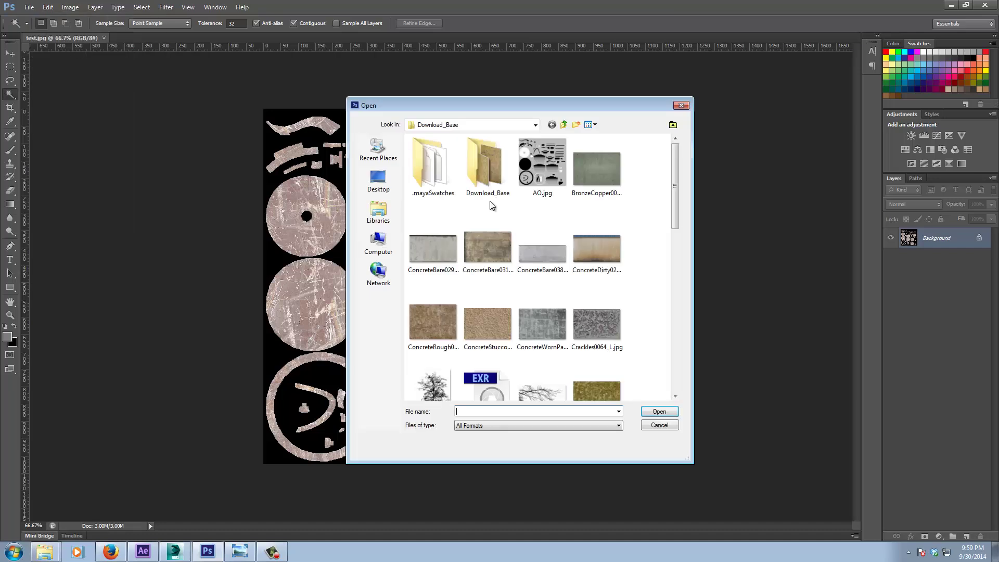
pyautogui.doubleClick(553, 169)
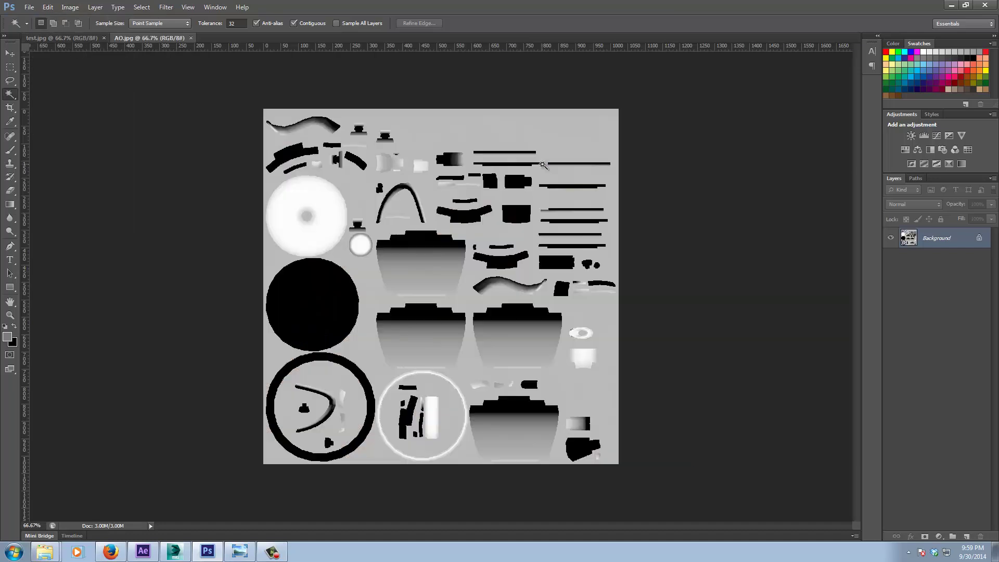
# - Convert the AO.jpg background into a regular layer, copy the whole dust map, and paste it into test.jpg as a new layer
pyautogui.doubleClick(931, 237)
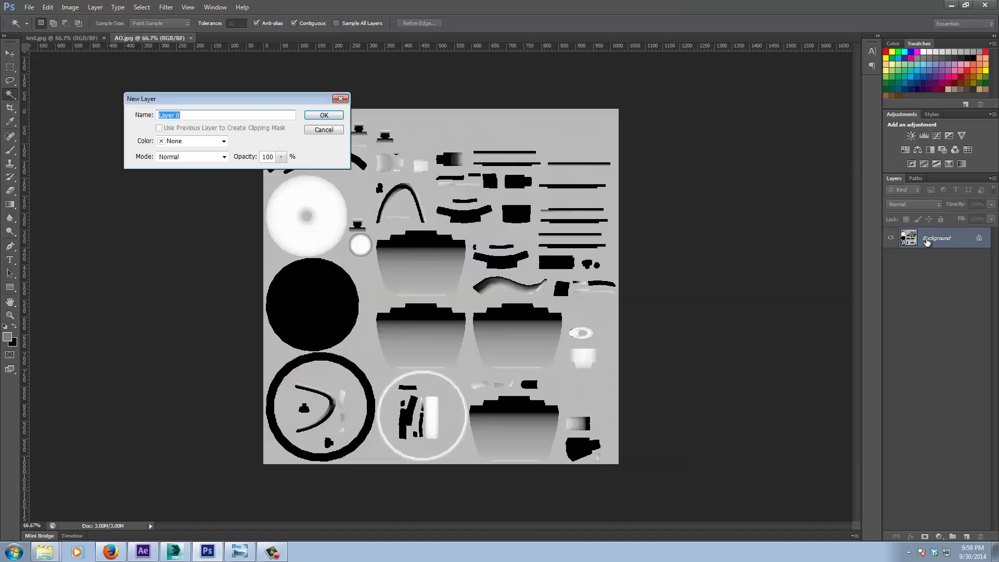
pyautogui.press('Return')
pyautogui.hotkey('ctrl', 'a')
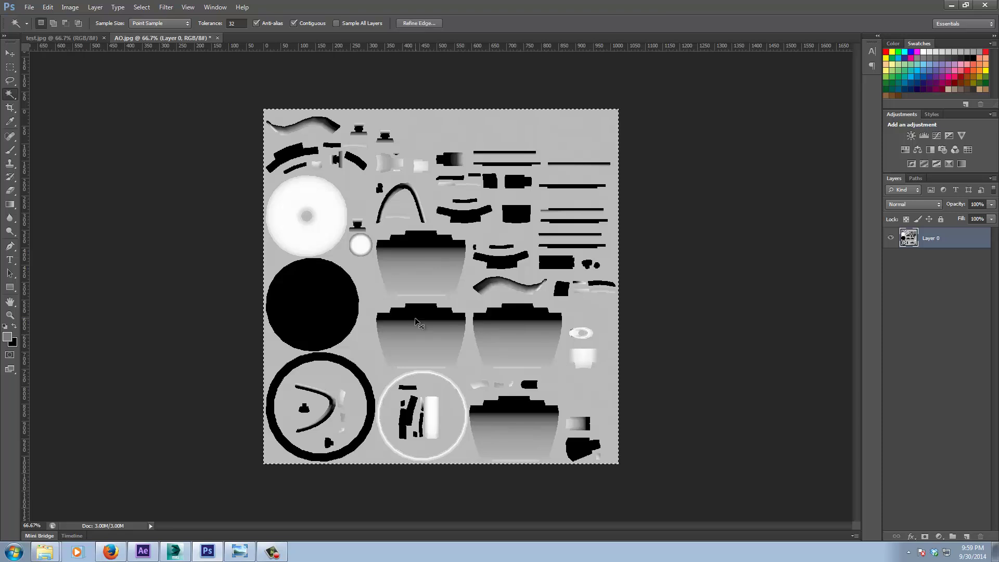
pyautogui.click(65, 42)
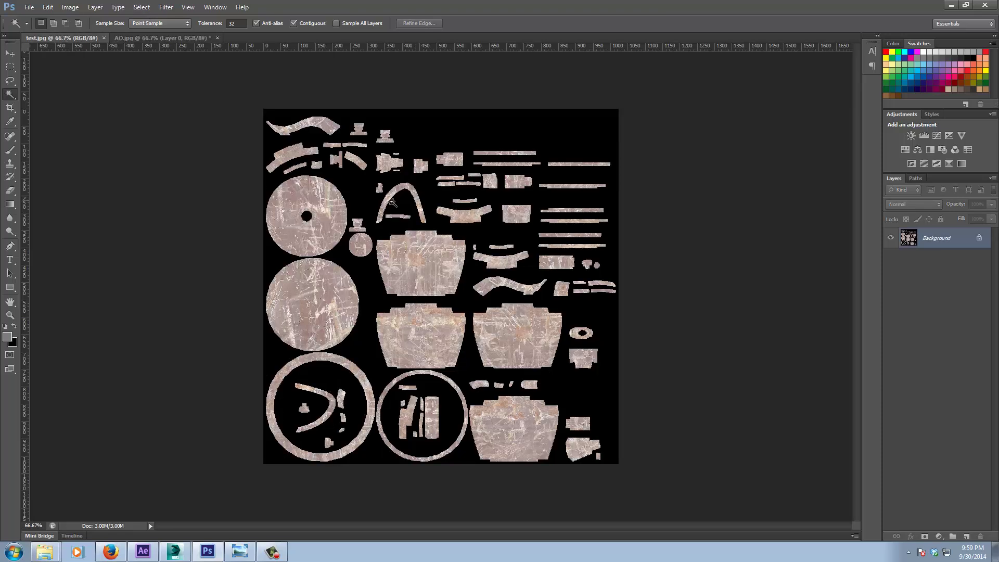
pyautogui.hotkey('ctrl', 'v')
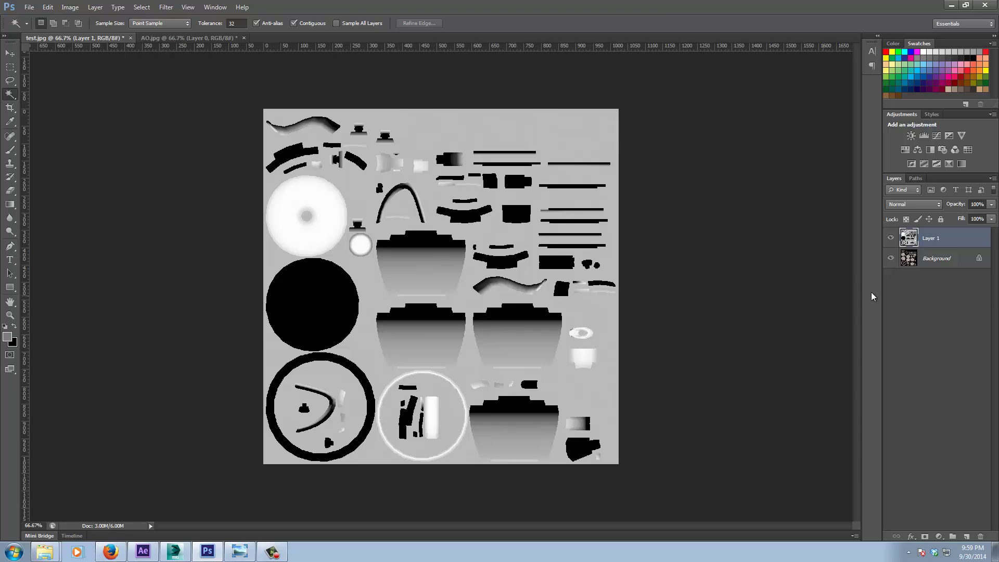
# - Set the pasted dust map layer's blend mode to Overlay and its opacity to 47%
pyautogui.hotkey('ctrl', '+')
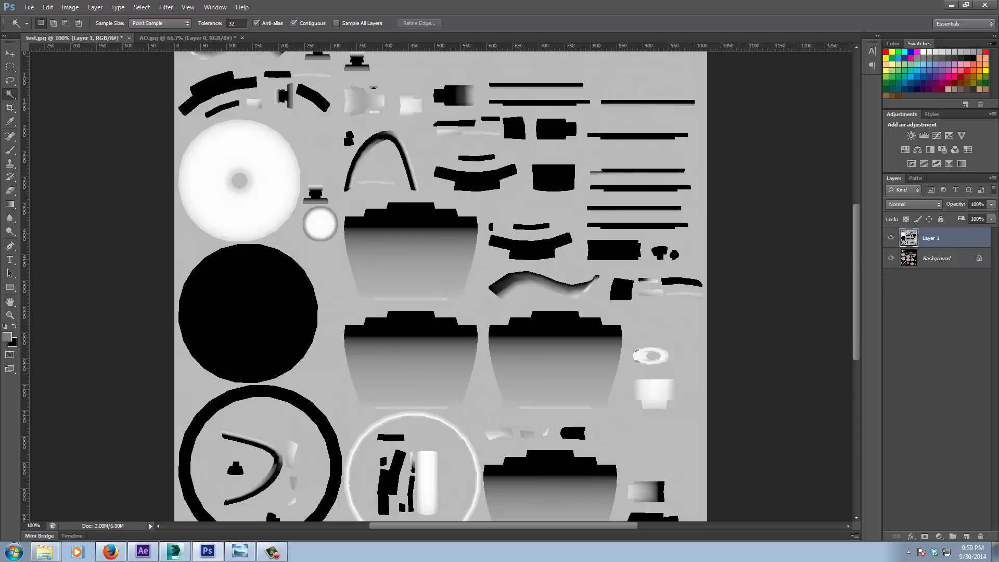
pyautogui.click(930, 206)
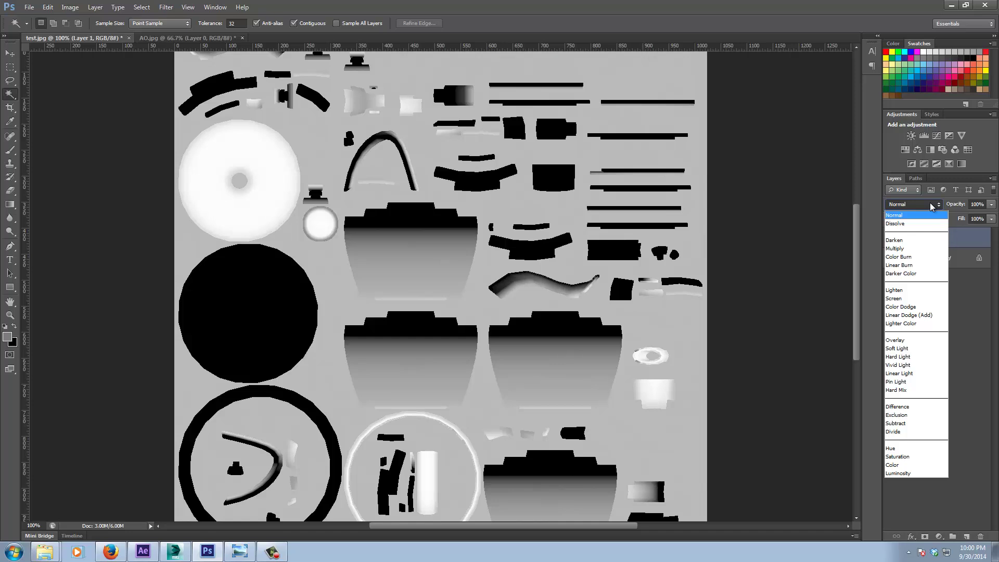
pyautogui.click(895, 340)
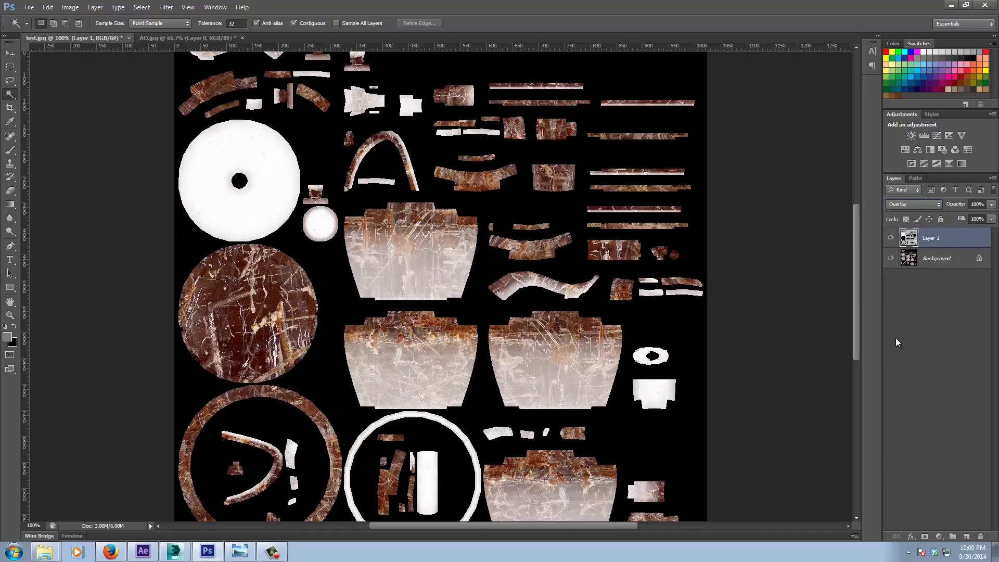
pyautogui.click(991, 205)
pyautogui.moveTo(956, 219); pyautogui.dragTo(963, 218)
# - Try Screen and Soft Light blending on the dust map layer, and toggle its visibility to compare the texture with and without it
pyautogui.click(922, 206)
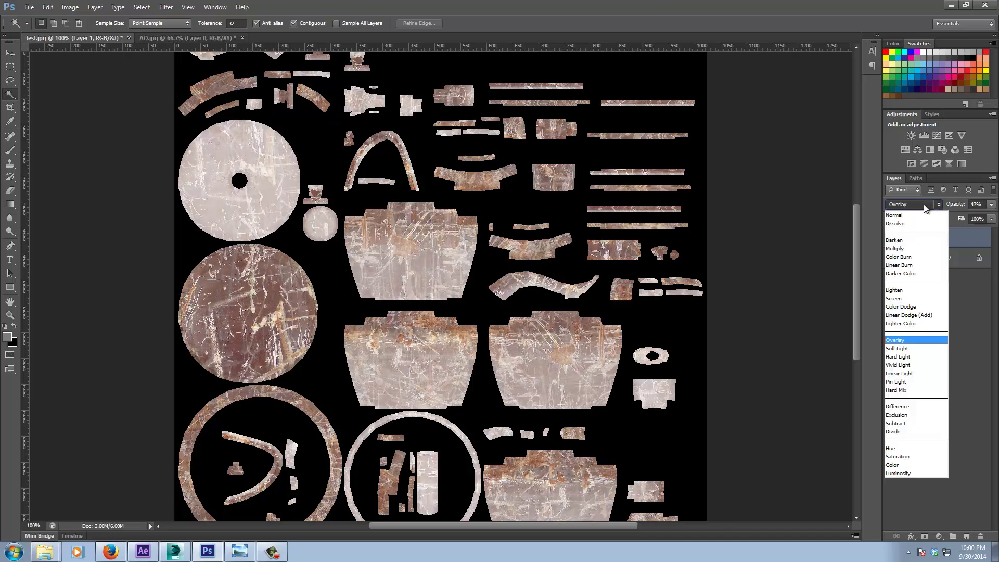
pyautogui.click(909, 296)
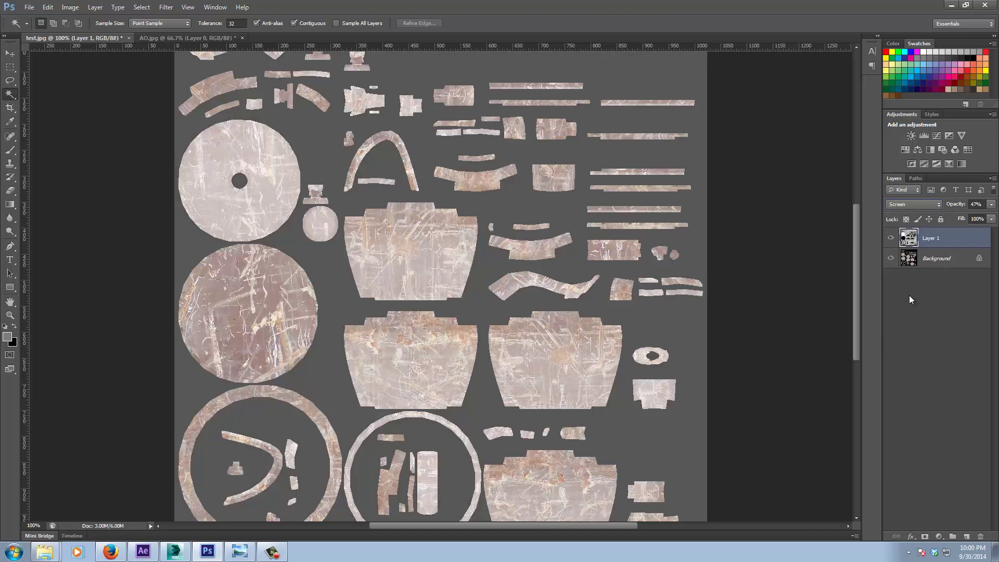
pyautogui.click(917, 204)
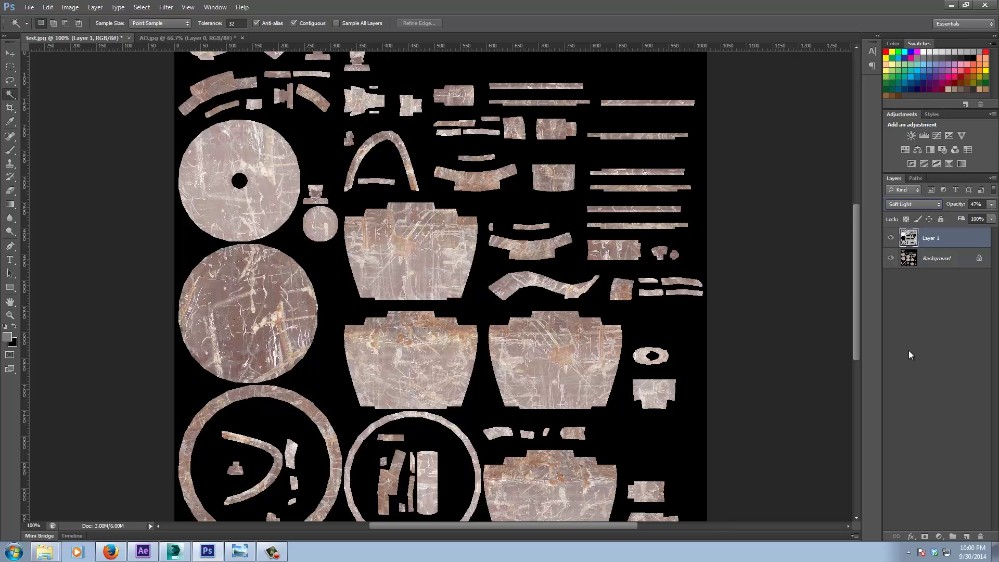
pyautogui.click(891, 238)
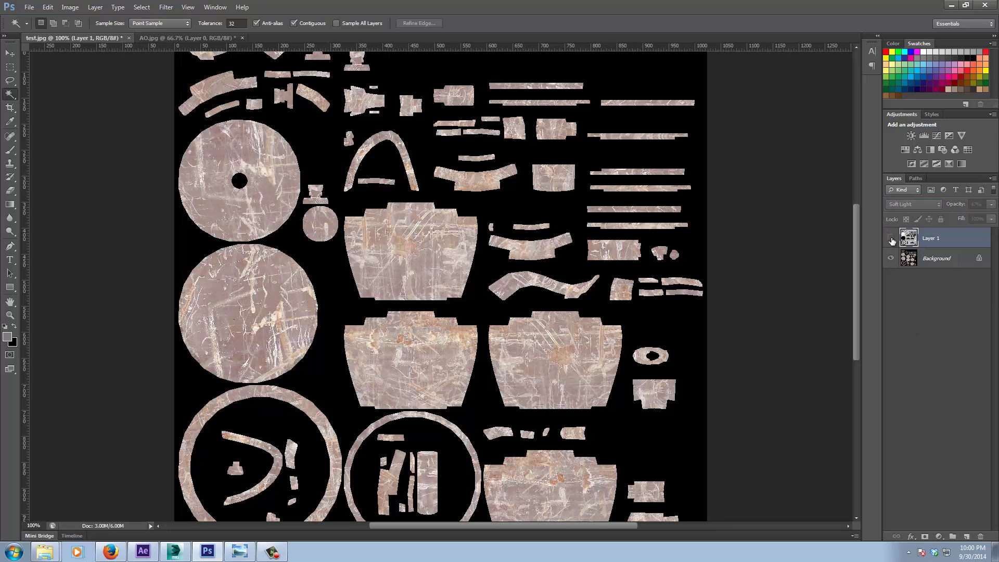
pyautogui.click(891, 239)
pyautogui.click(891, 239)
pyautogui.click(891, 238)
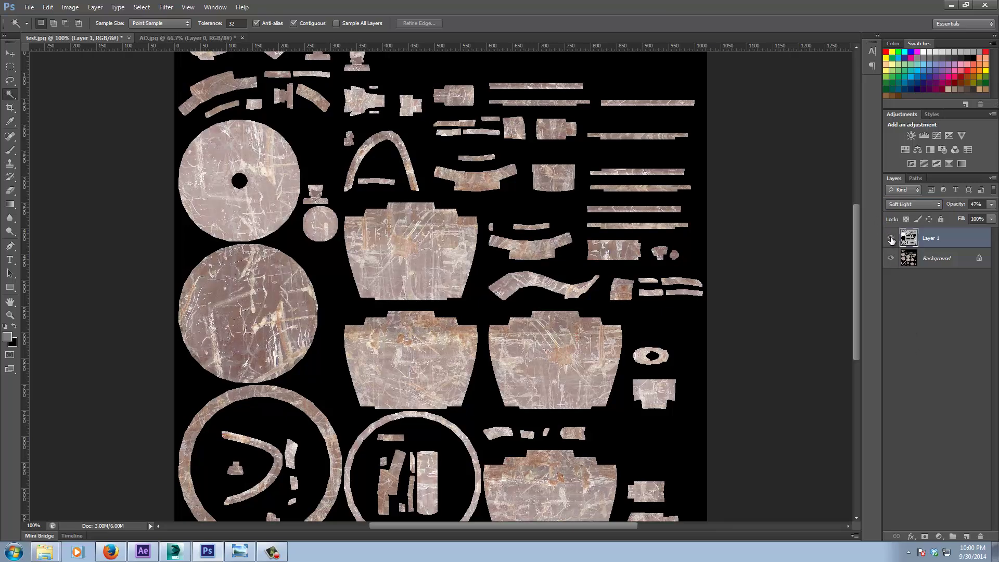
# - Set the dust map layer back to Normal blending at 100% opacity
pyautogui.click(918, 205)
pyautogui.click(916, 212)
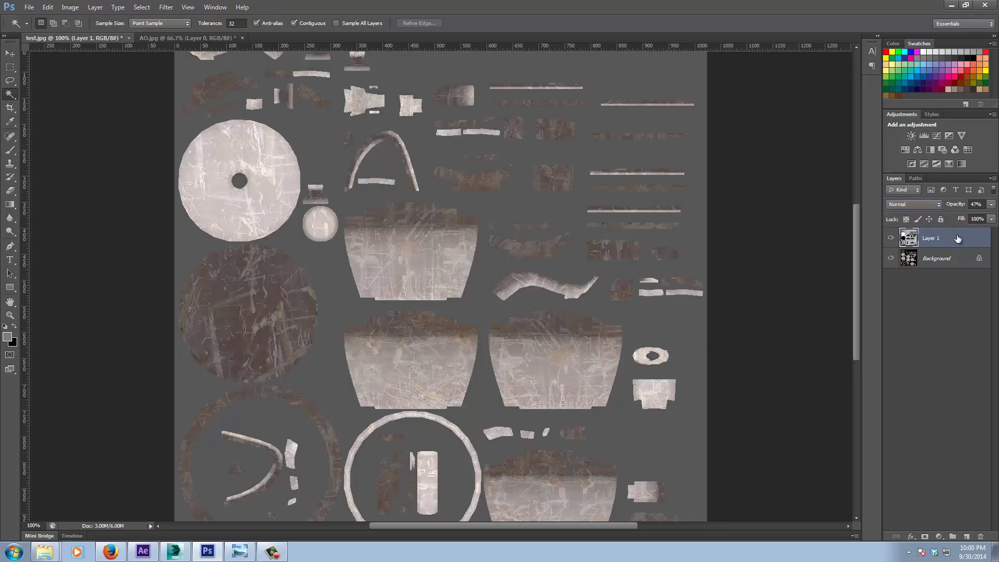
pyautogui.click(991, 205)
pyautogui.moveTo(966, 217); pyautogui.dragTo(993, 218)
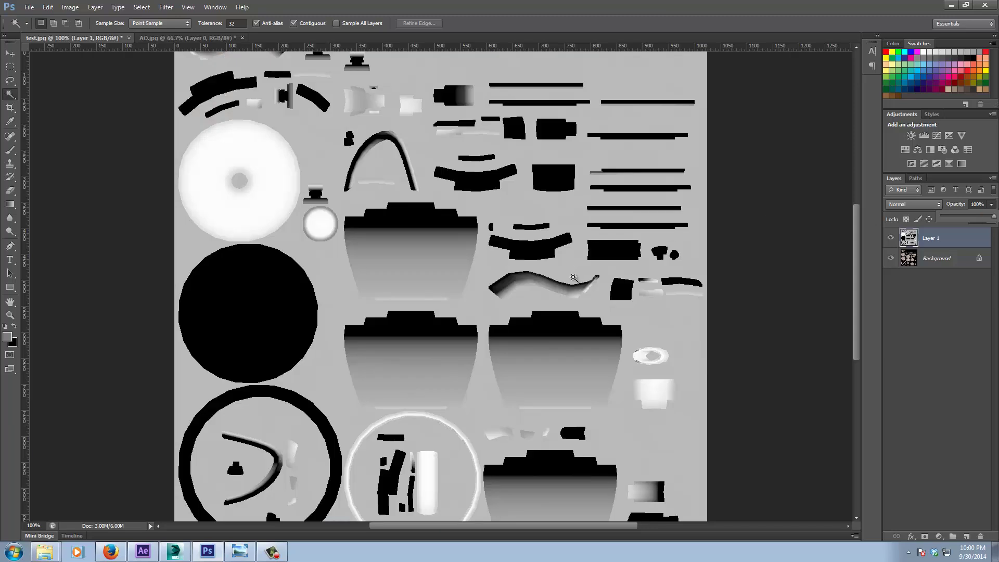
# - Colorize the dust map layer with Hue/Saturation, using hue 31, saturation 12 and lightness -33
pyautogui.hotkey('ctrl', 'u')
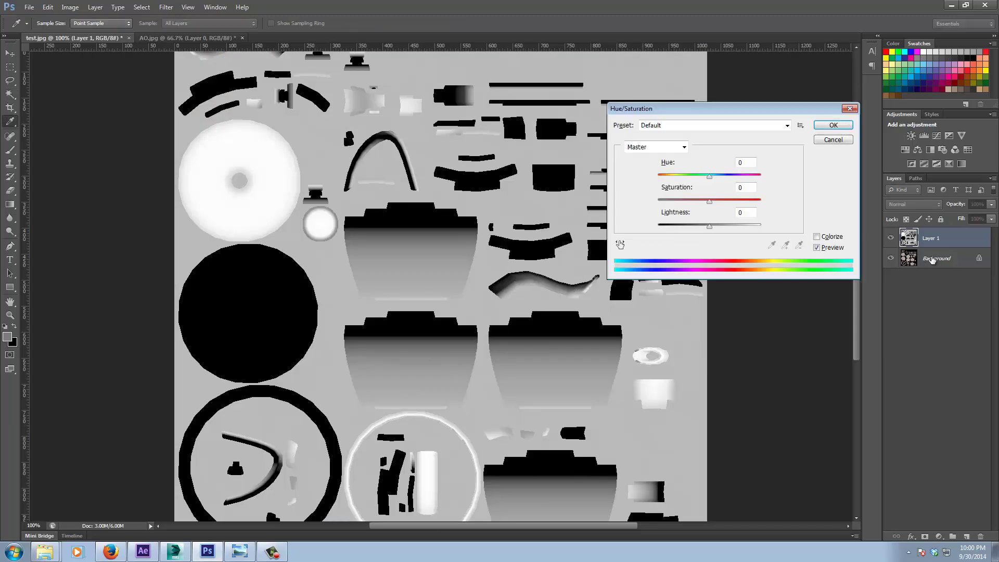
pyautogui.click(817, 236)
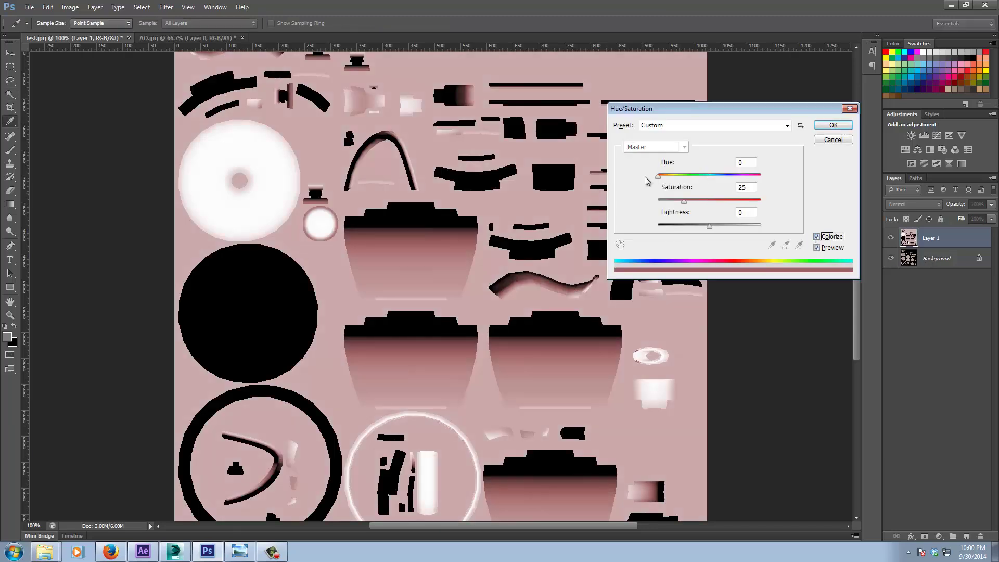
pyautogui.moveTo(658, 179); pyautogui.dragTo(693, 232)
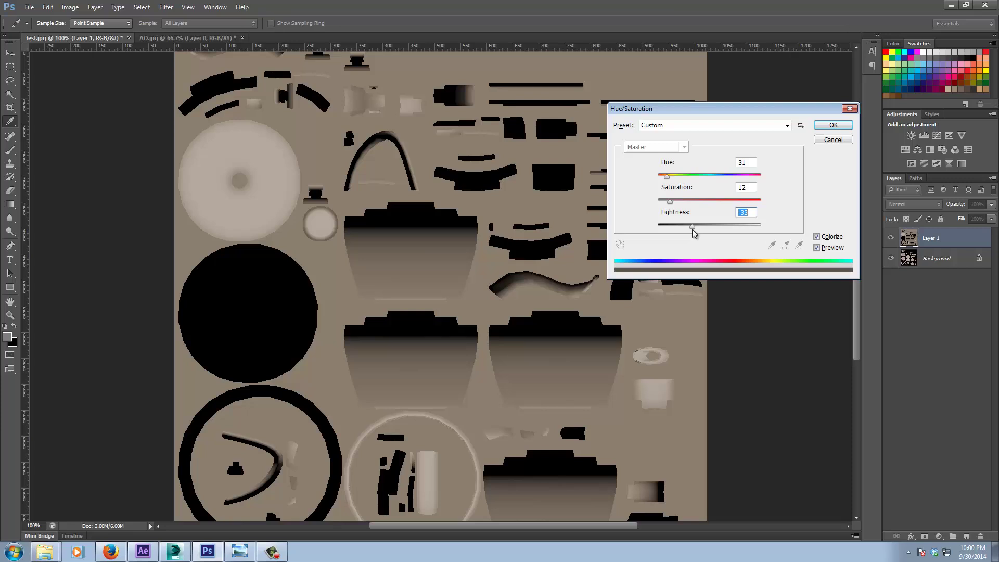
pyautogui.click(822, 126)
# - Set the colorized dust layer to Soft Light blending and toggle its visibility to compare the result with the original texture
pyautogui.click(908, 205)
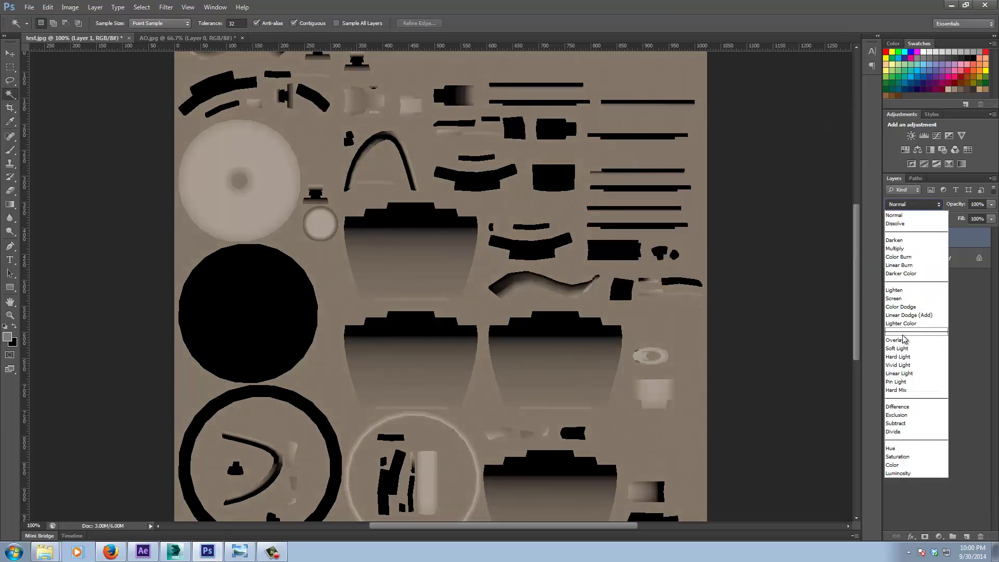
pyautogui.click(909, 352)
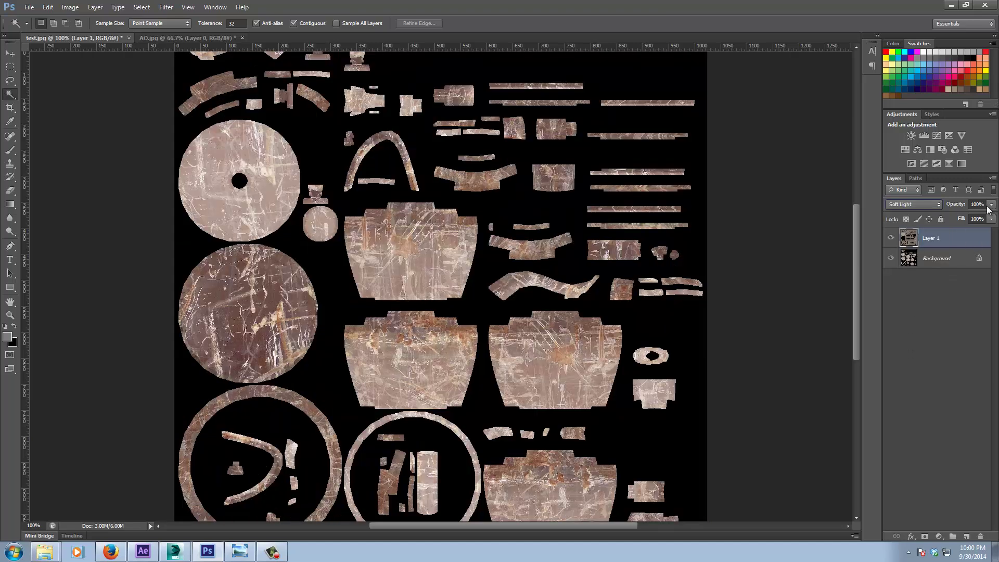
pyautogui.click(891, 238)
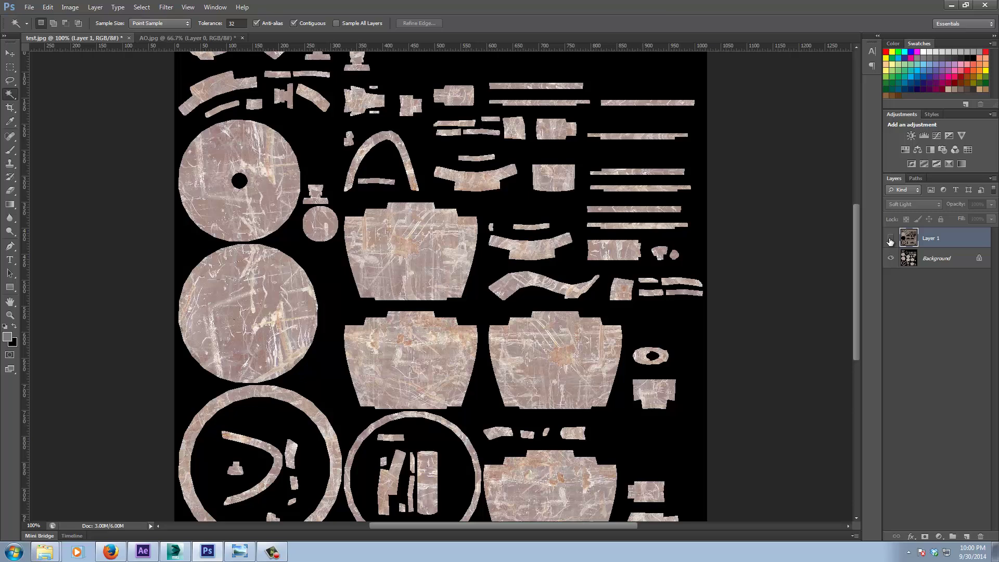
pyautogui.click(891, 238)
pyautogui.click(891, 239)
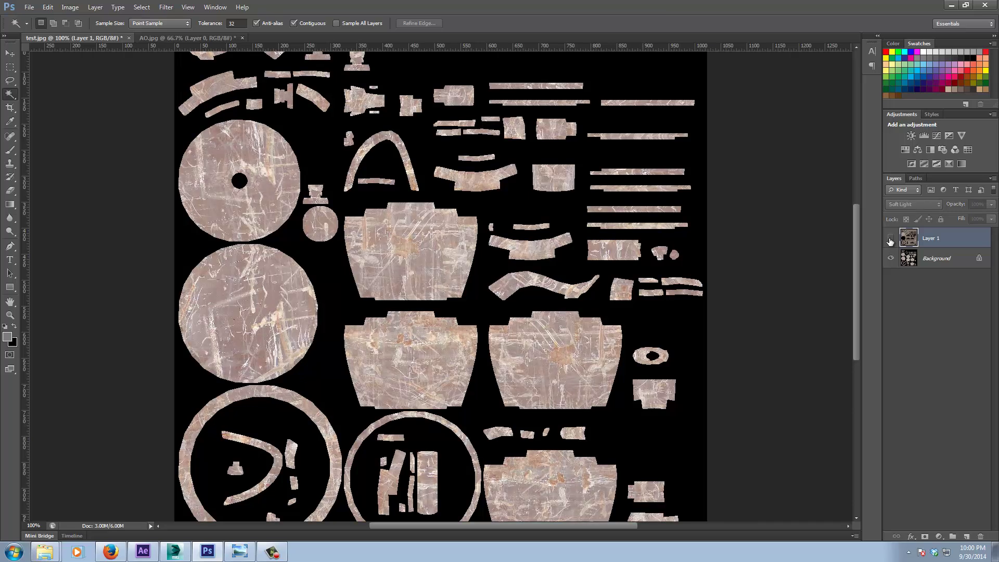
pyautogui.click(890, 238)
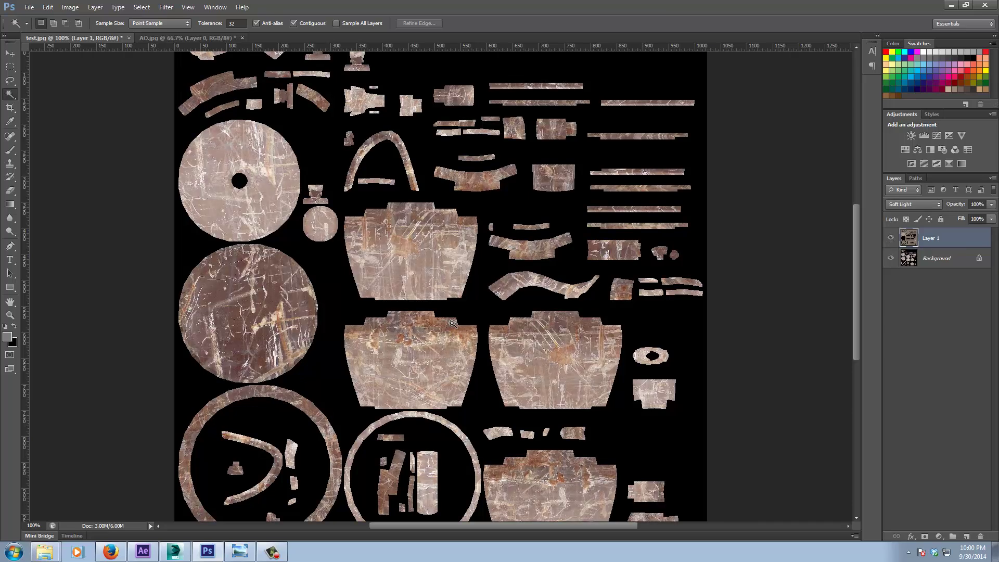
# - Darken the dust layer with Hue/Saturation by setting lightness to -42 and shifting the hue to a negative value
pyautogui.hotkey('ctrl', 'u')
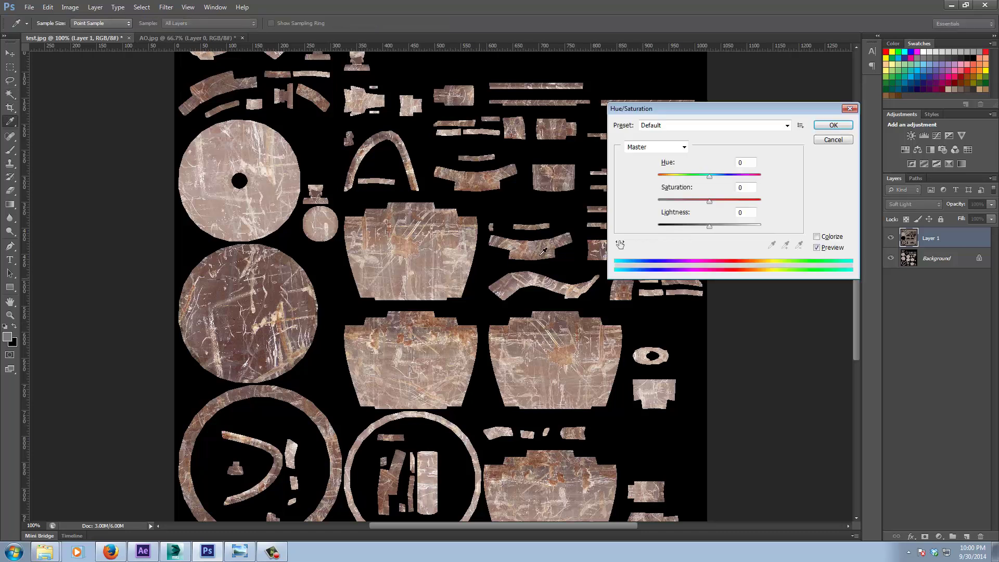
pyautogui.moveTo(709, 225); pyautogui.dragTo(688, 235)
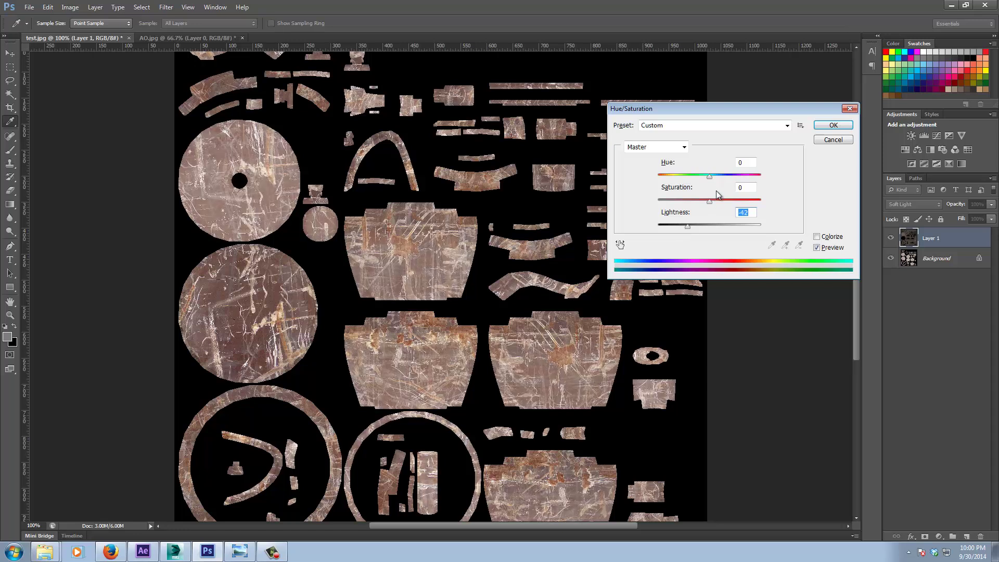
pyautogui.moveTo(710, 179)
pyautogui.mouseDown()
pyautogui.moveTo(752, 178)
pyautogui.moveTo(697, 189)
pyautogui.mouseUp()
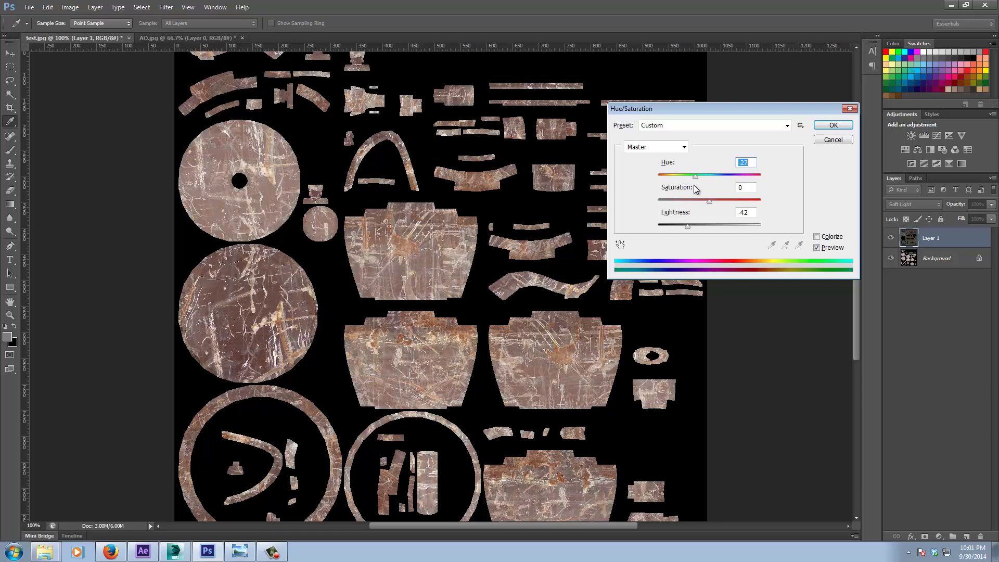
pyautogui.click(832, 125)
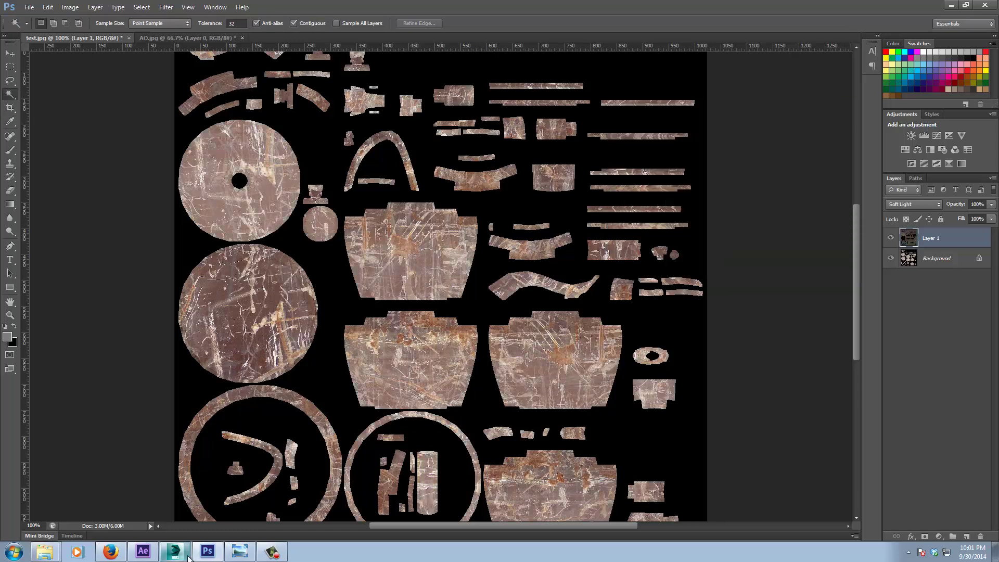
# - Try Multiply and Darken blending on the darkened dust layer, and set its blend mode back to Normal
pyautogui.moveTo(181, 557)
pyautogui.click(928, 204)
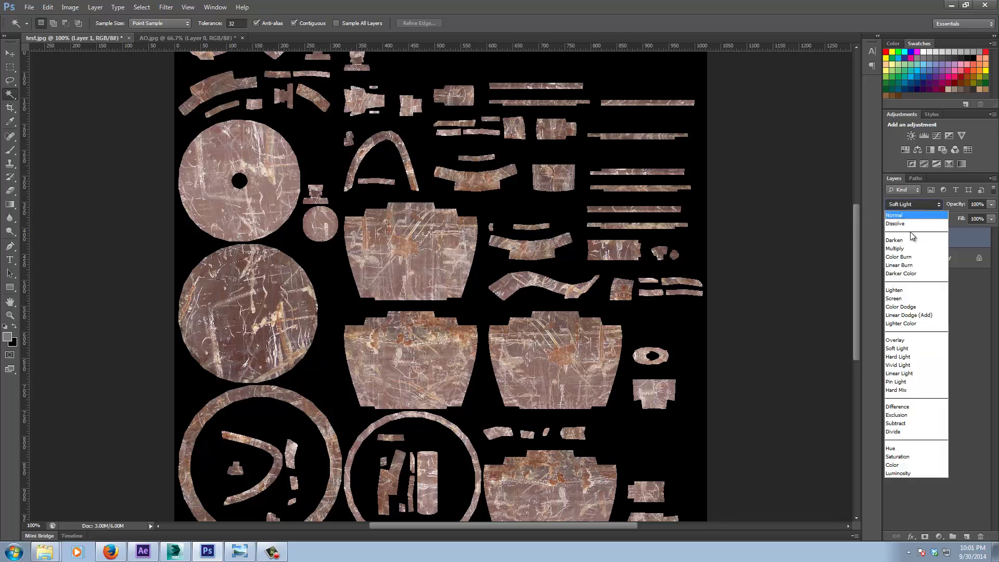
pyautogui.click(911, 248)
pyautogui.click(917, 205)
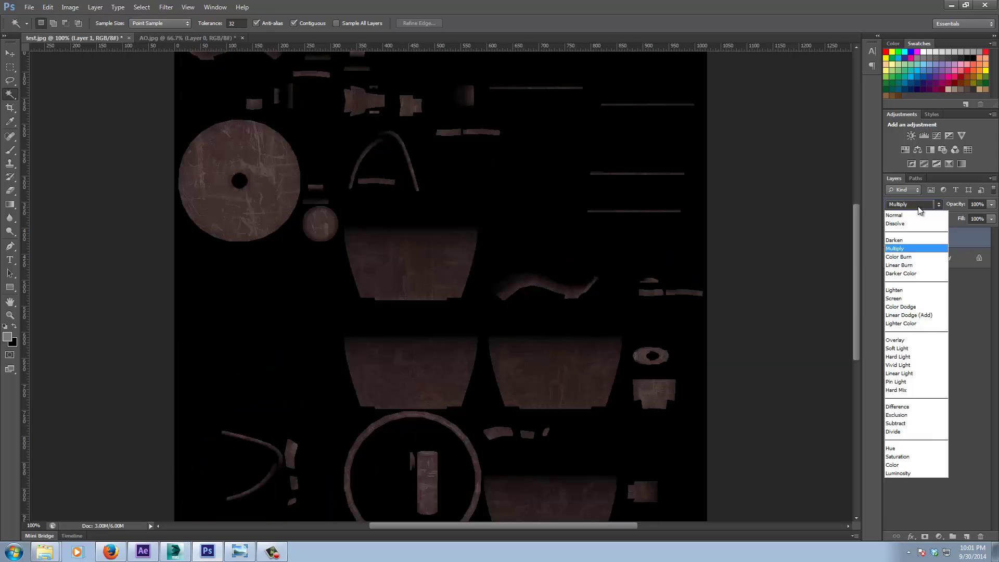
pyautogui.click(910, 239)
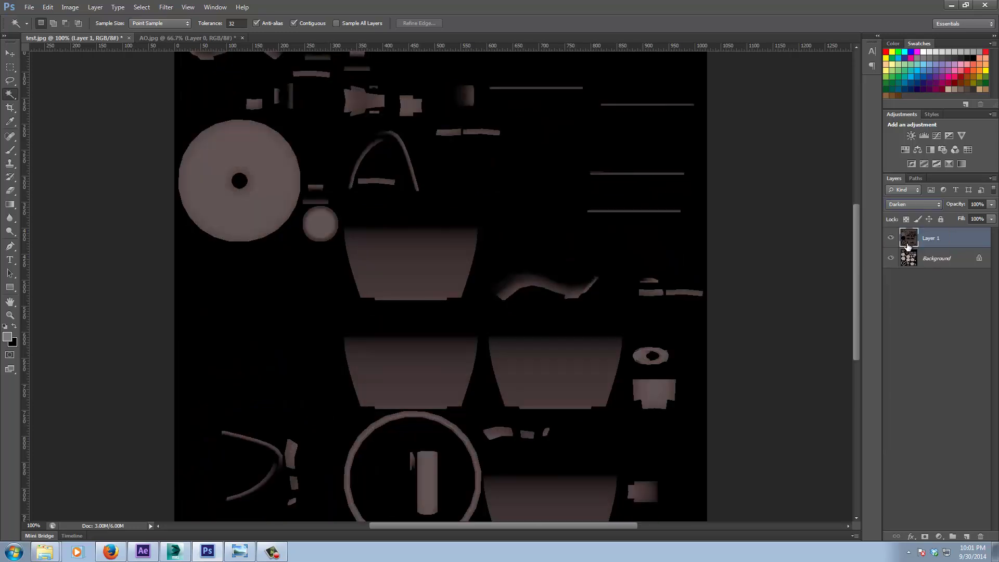
pyautogui.click(910, 206)
pyautogui.click(908, 215)
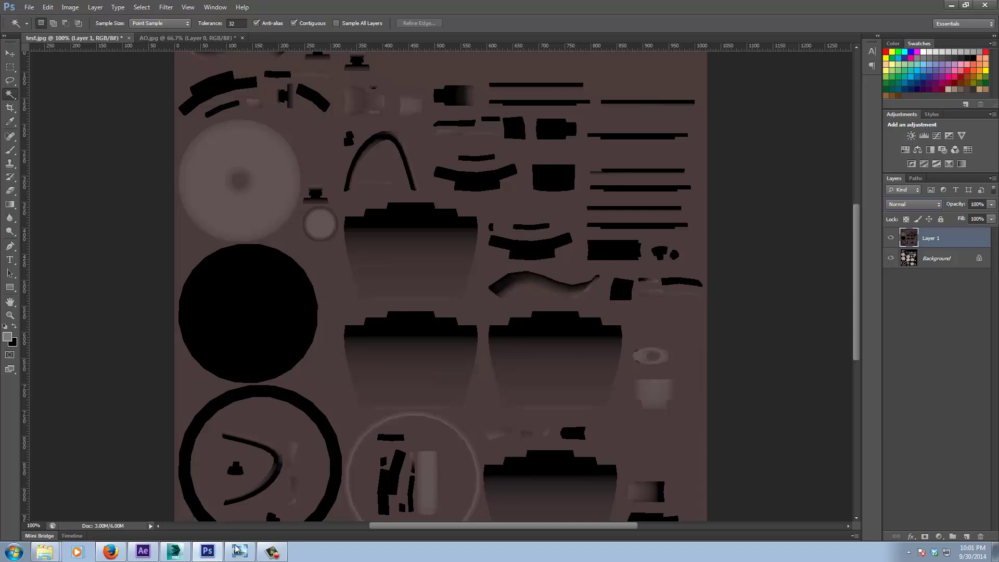
# - Switch to 3ds Max and examine the scratched-metal texture on the teapot from above and from the side
pyautogui.click(174, 551)
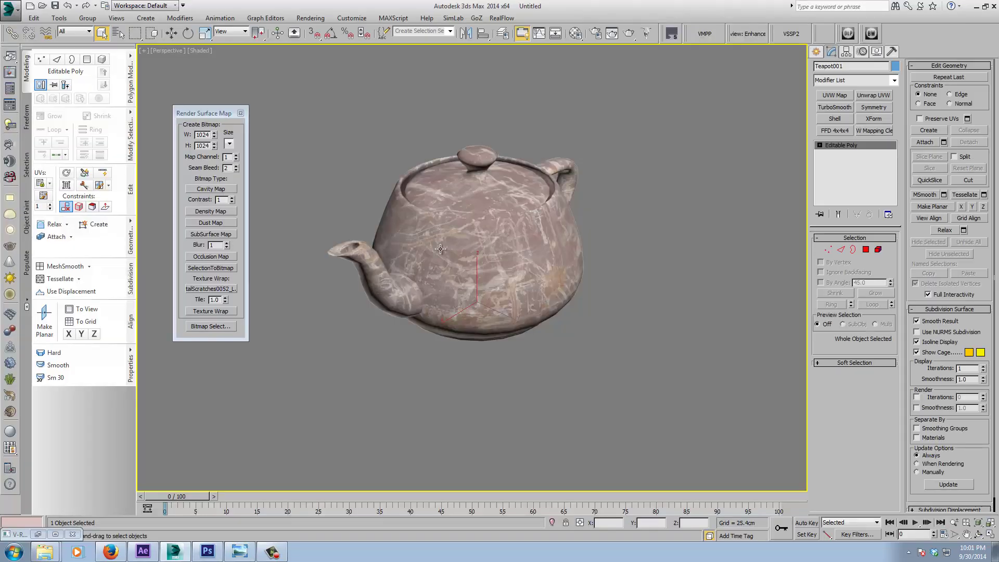
pyautogui.keyDown('alt'); pyautogui.moveTo(440, 249); pyautogui.dragTo(483, 306, button='middle'); pyautogui.keyUp('alt')
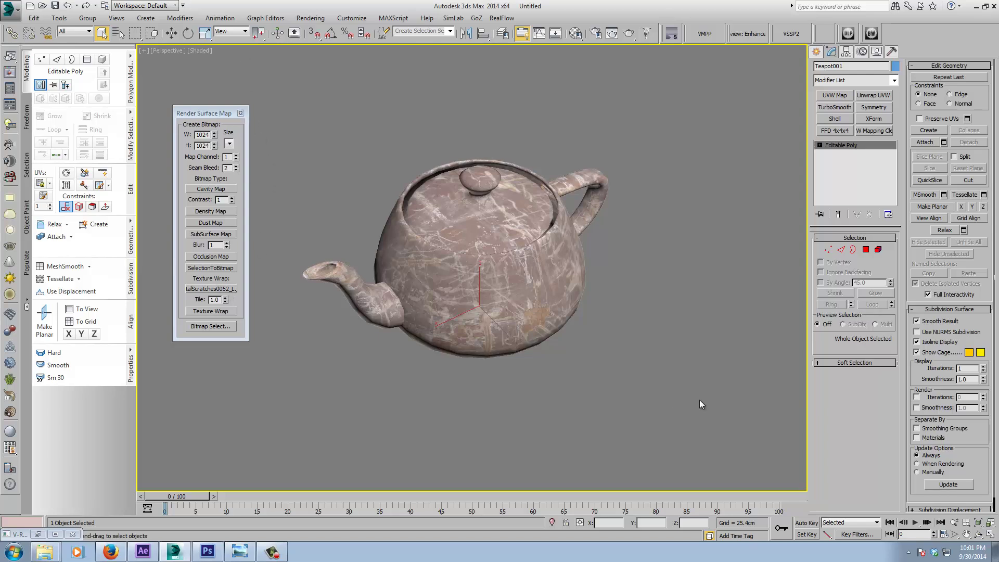
pyautogui.keyDown('alt'); pyautogui.moveTo(552, 315); pyautogui.dragTo(653, 389, button='middle'); pyautogui.keyUp('alt')
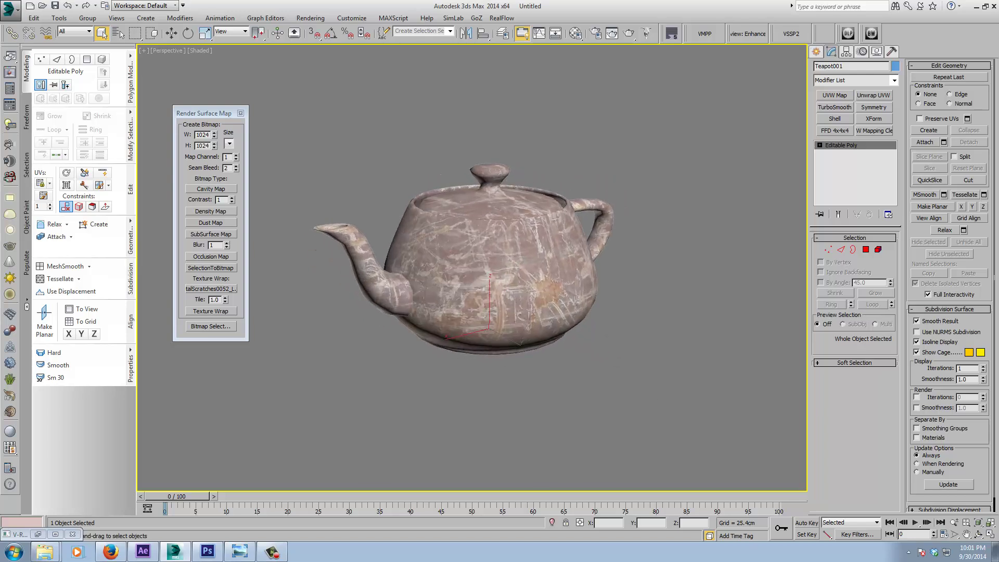